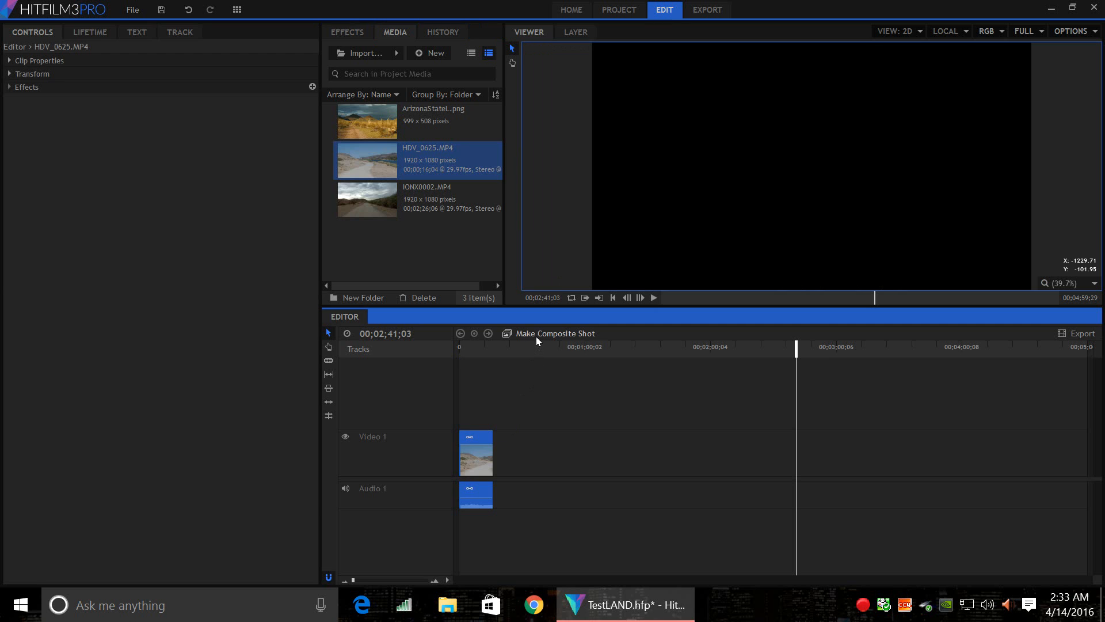
# Step: Make a composite shot from the HDV_0625.MP4 clip and add IONX0002.MP4 as a layer beneath it
pyautogui.click(536, 334)
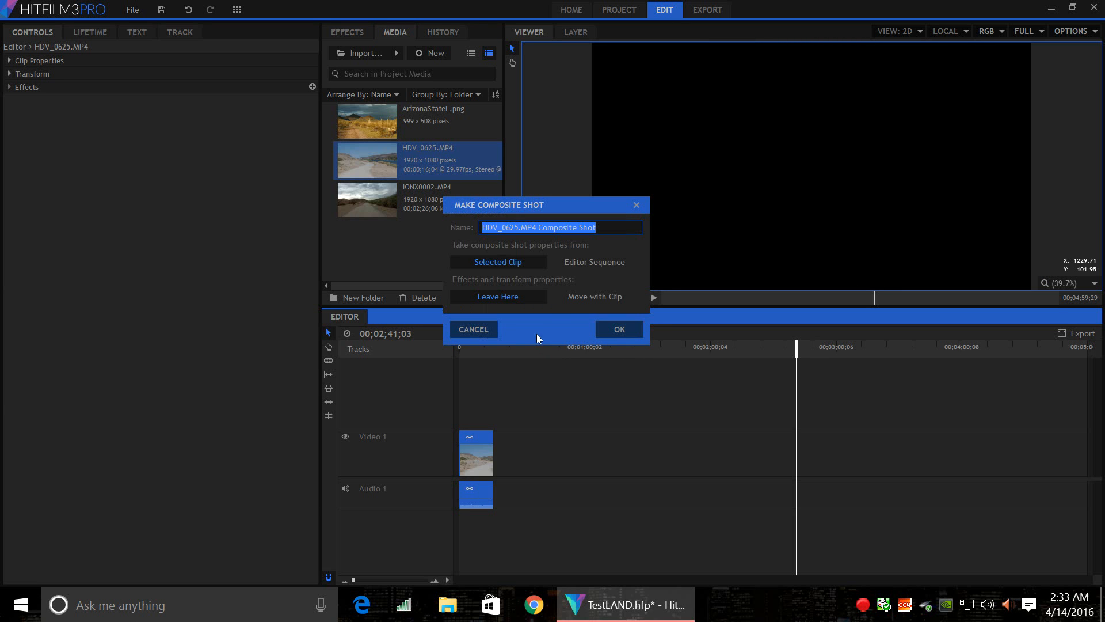
pyautogui.click(627, 330)
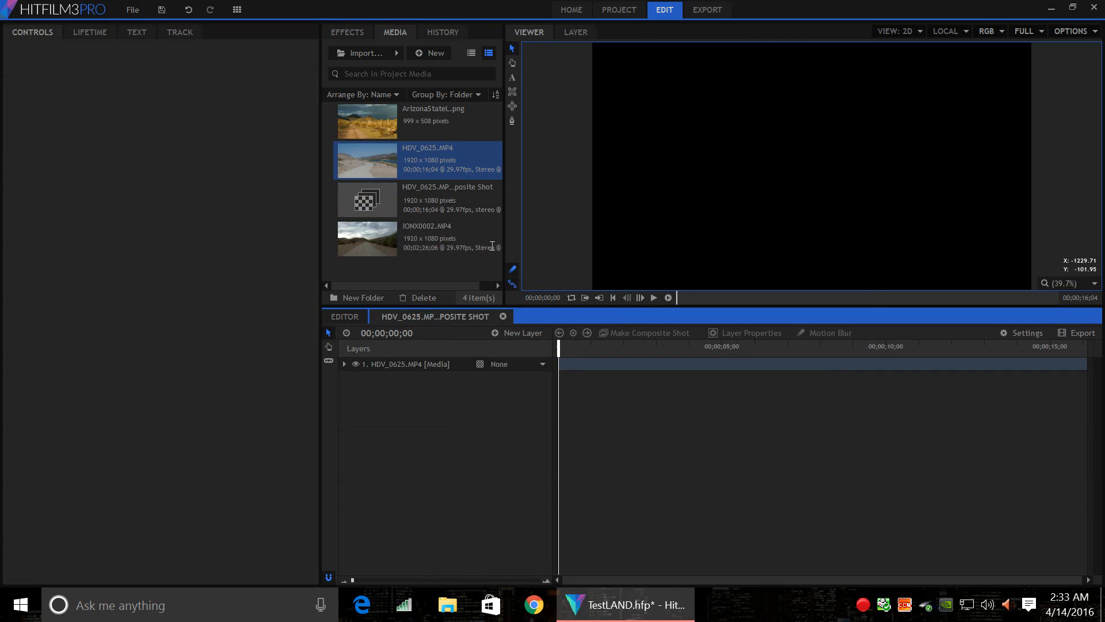
pyautogui.moveTo(364, 234); pyautogui.dragTo(556, 394)
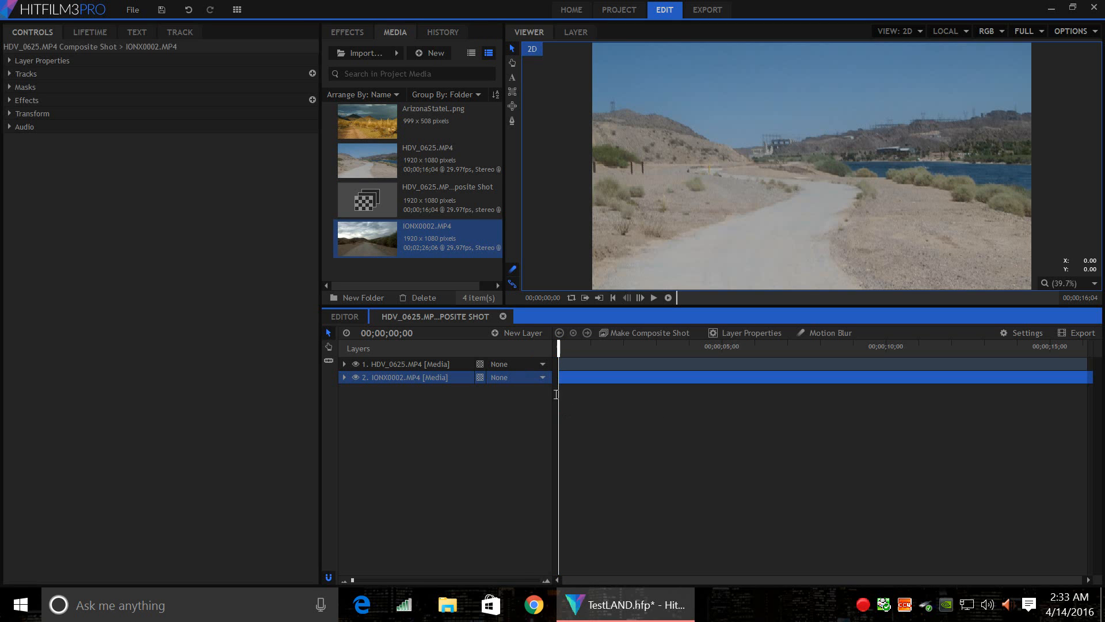
# Step: Apply the Split Screen Masking effect from the Generate category to the HDV_0625.MP4 layer
pyautogui.click(567, 363)
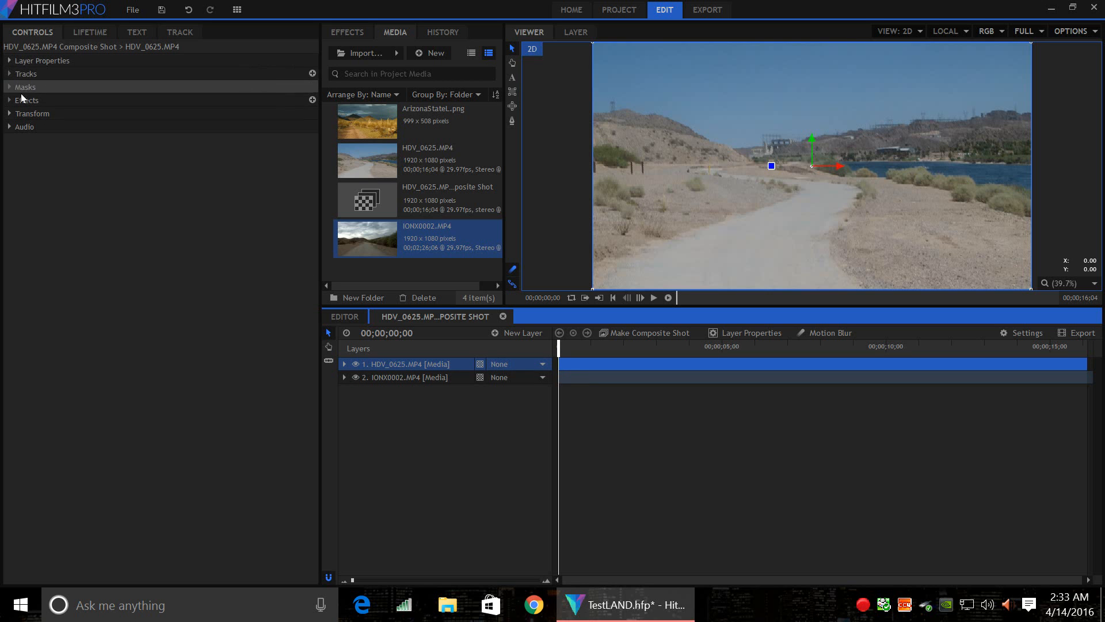
pyautogui.click(311, 99)
pyautogui.moveTo(365, 316)
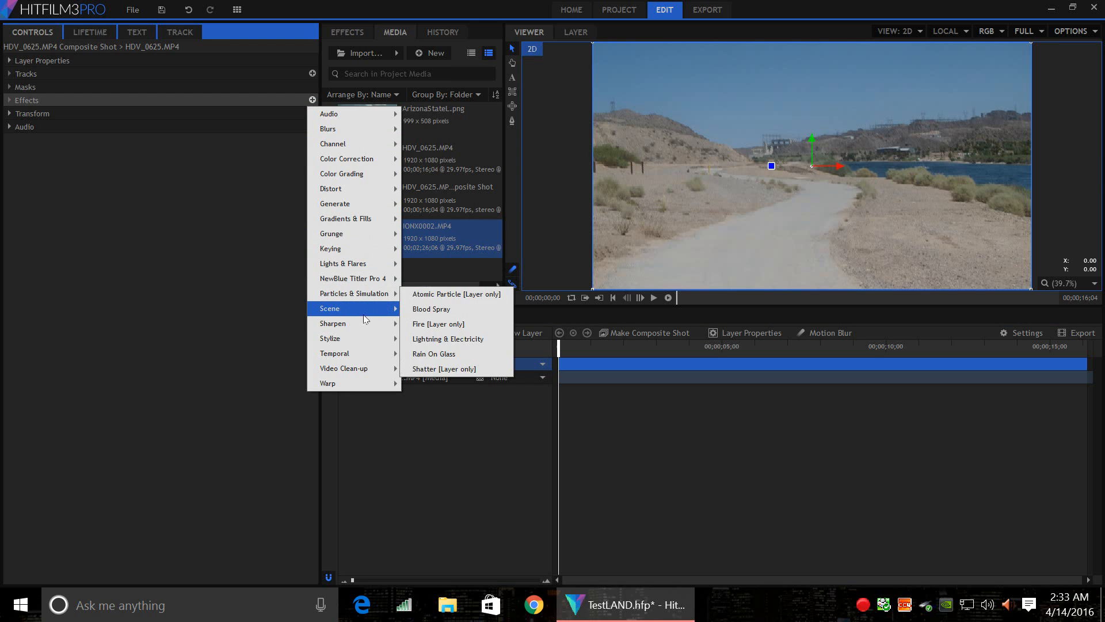
pyautogui.moveTo(345, 206)
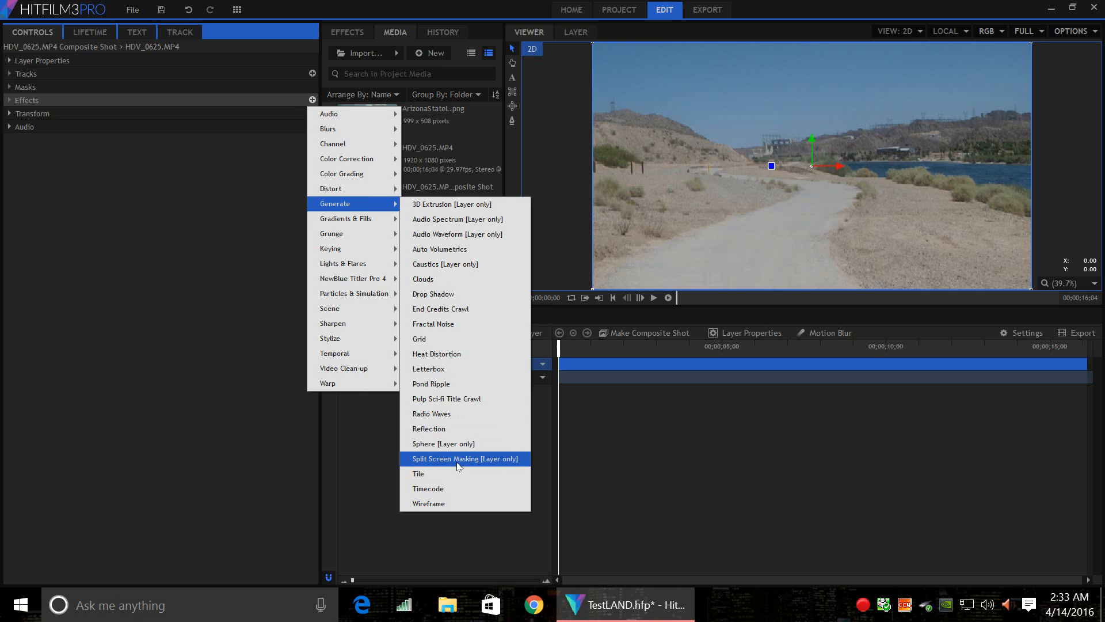
pyautogui.click(458, 458)
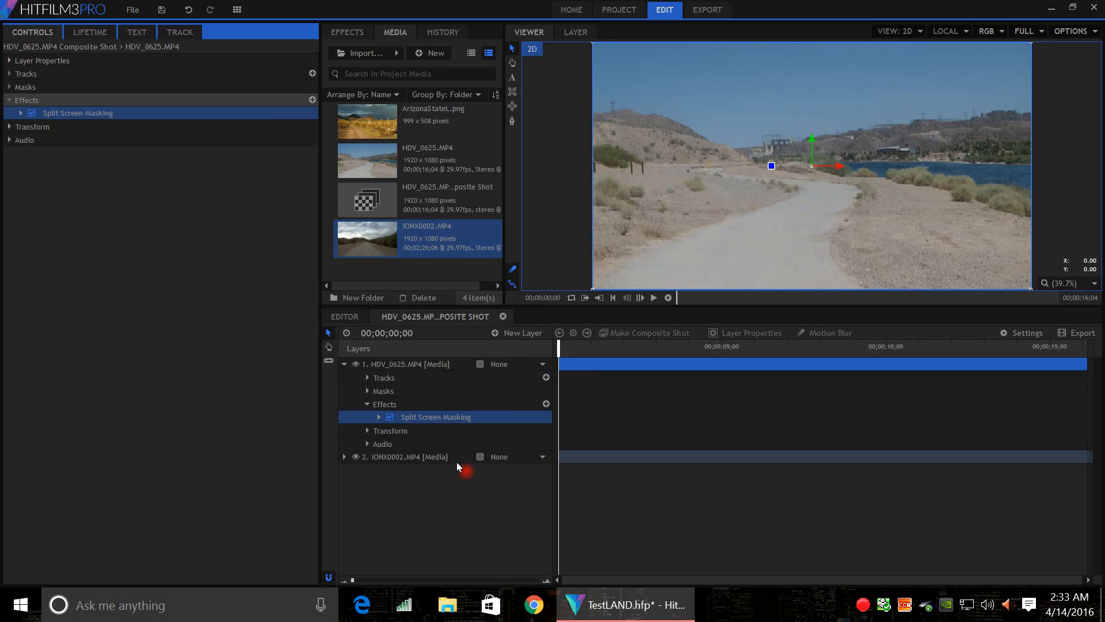
# Step: Set the border width of the Split Screen Masking effect to 28 px
pyautogui.click(20, 113)
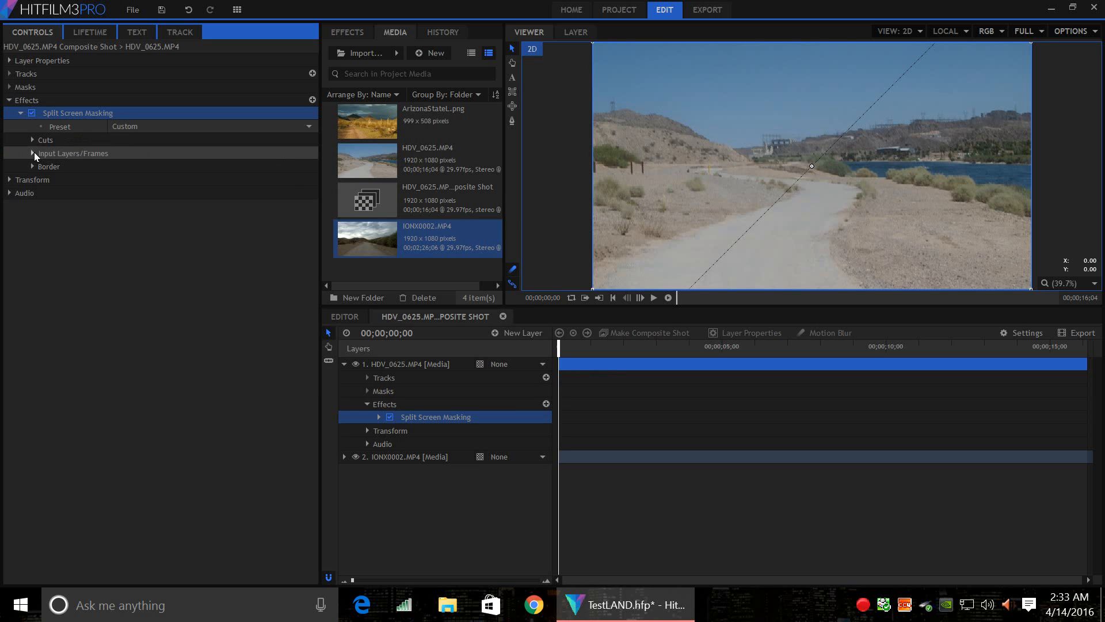
pyautogui.click(31, 140)
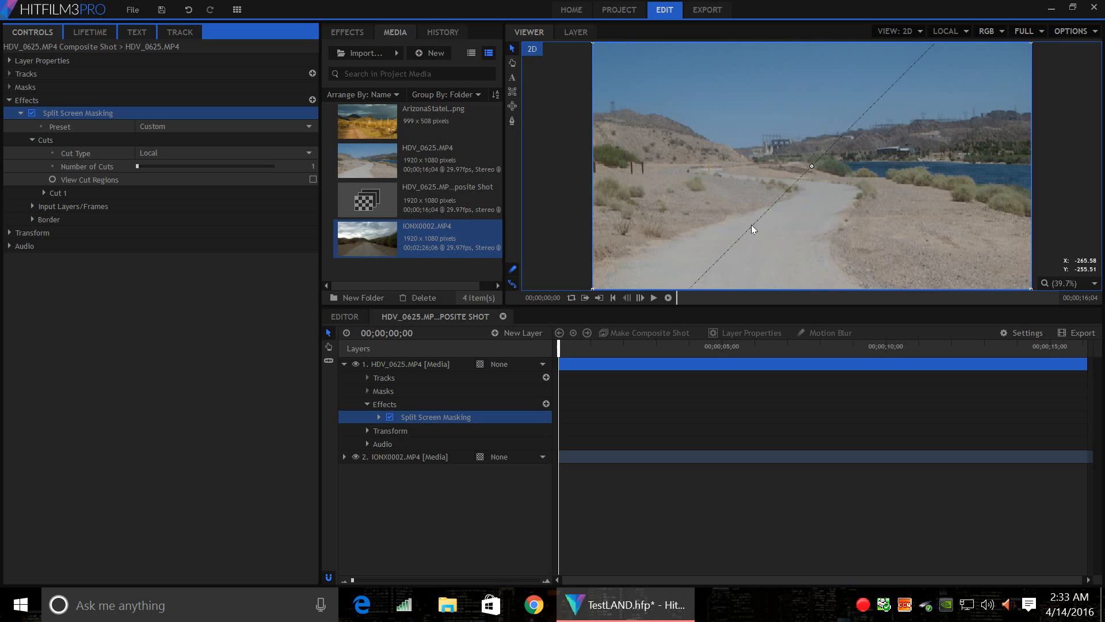
pyautogui.click(32, 219)
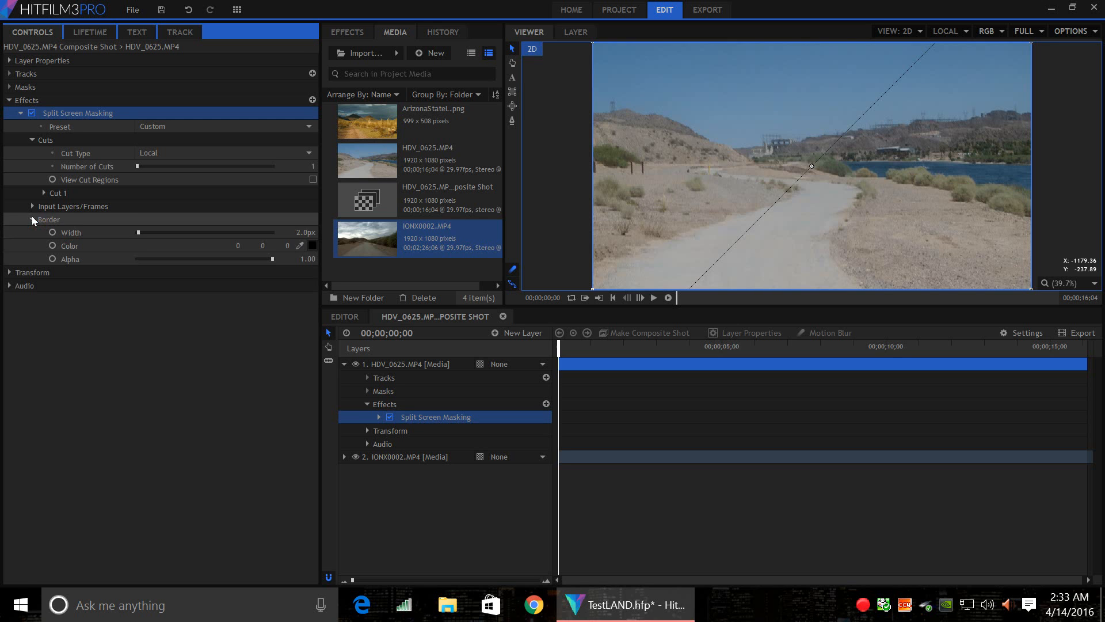
pyautogui.click(157, 233)
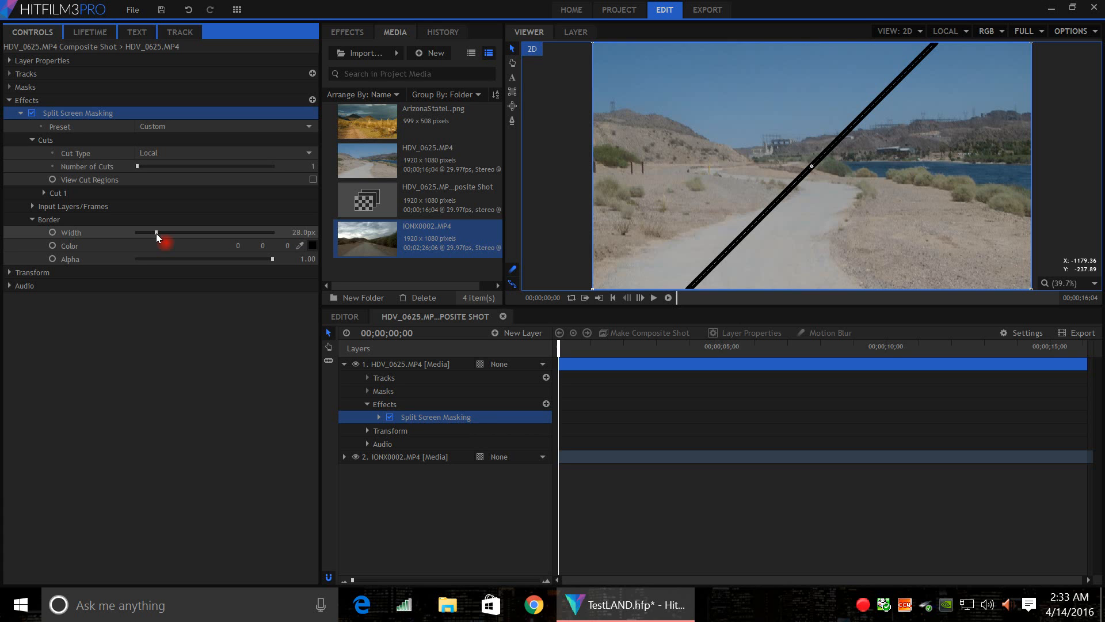
pyautogui.click(32, 222)
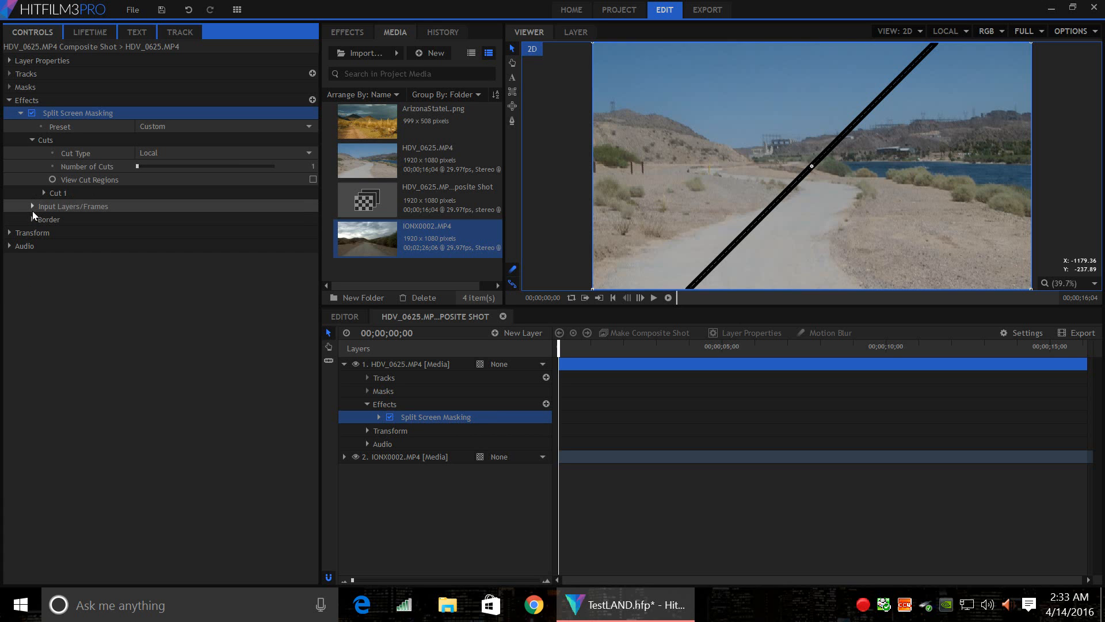
# Step: Set the direction of Cut 1 to 180° so the dividing line runs vertically
pyautogui.click(32, 207)
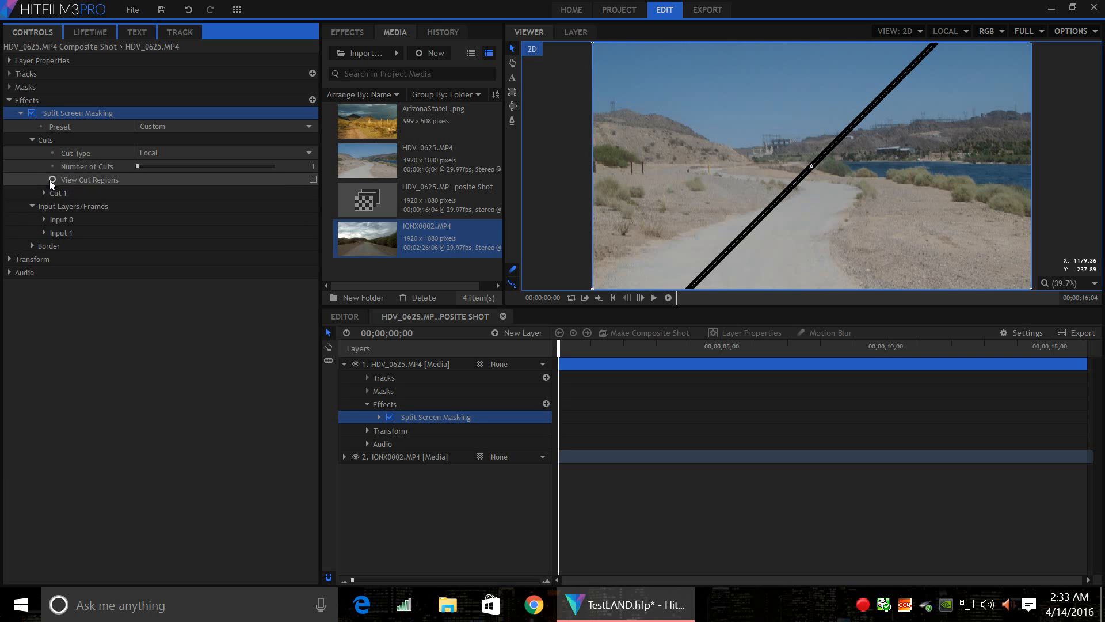
pyautogui.click(43, 193)
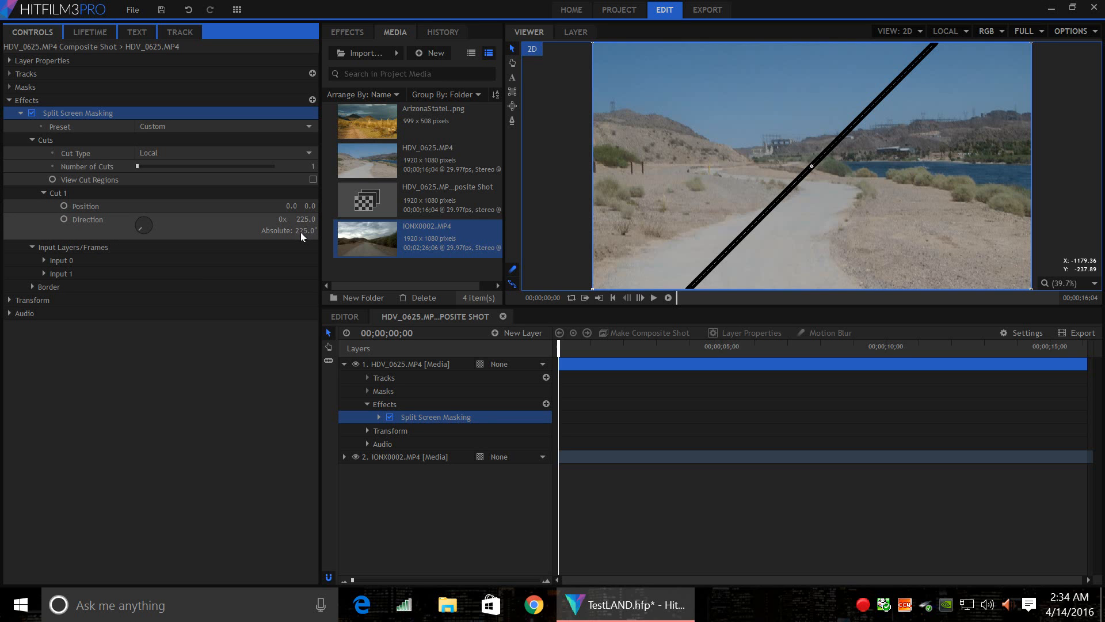
pyautogui.moveTo(298, 219)
pyautogui.mouseDown()
pyautogui.moveTo(307, 219)
pyautogui.moveTo(273, 219)
pyautogui.moveTo(296, 218)
pyautogui.mouseUp()
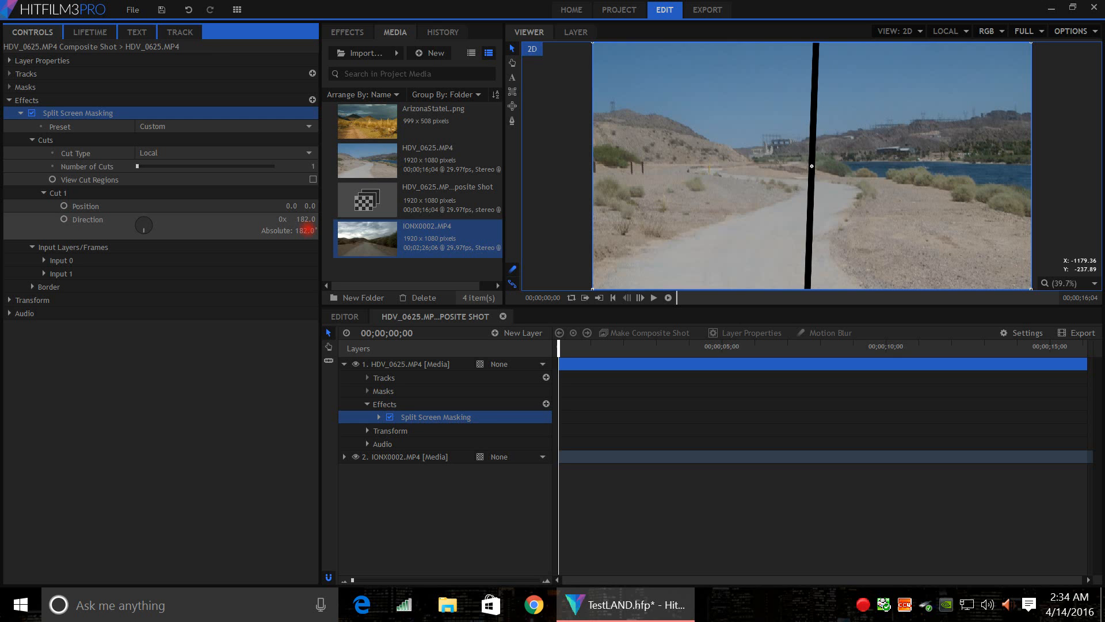
pyautogui.click(305, 219)
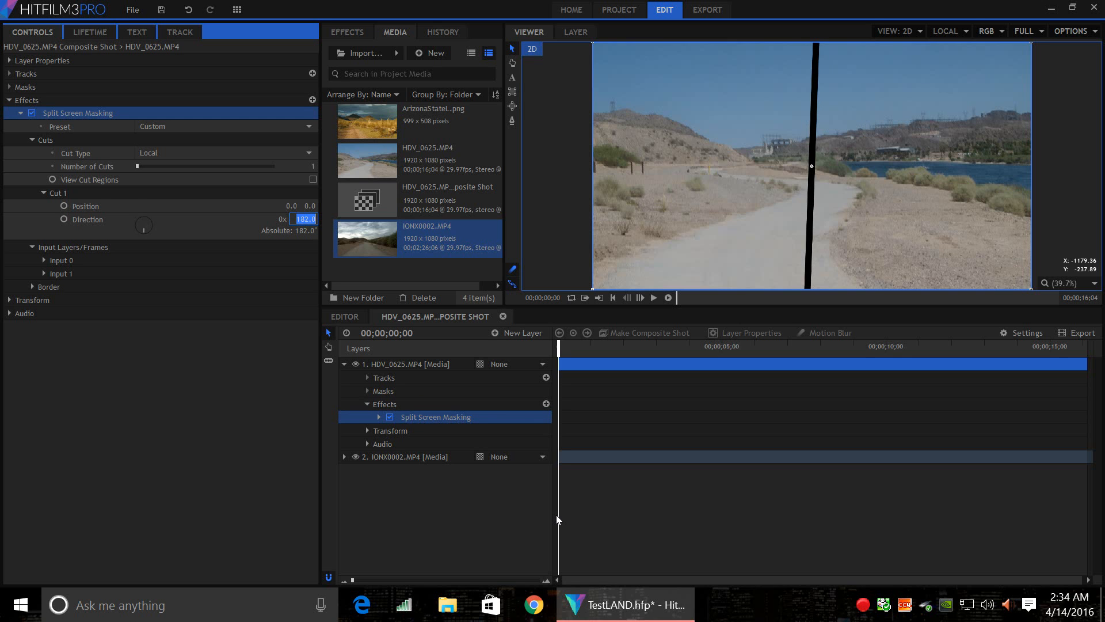
pyautogui.write('180')
pyautogui.press('Return')
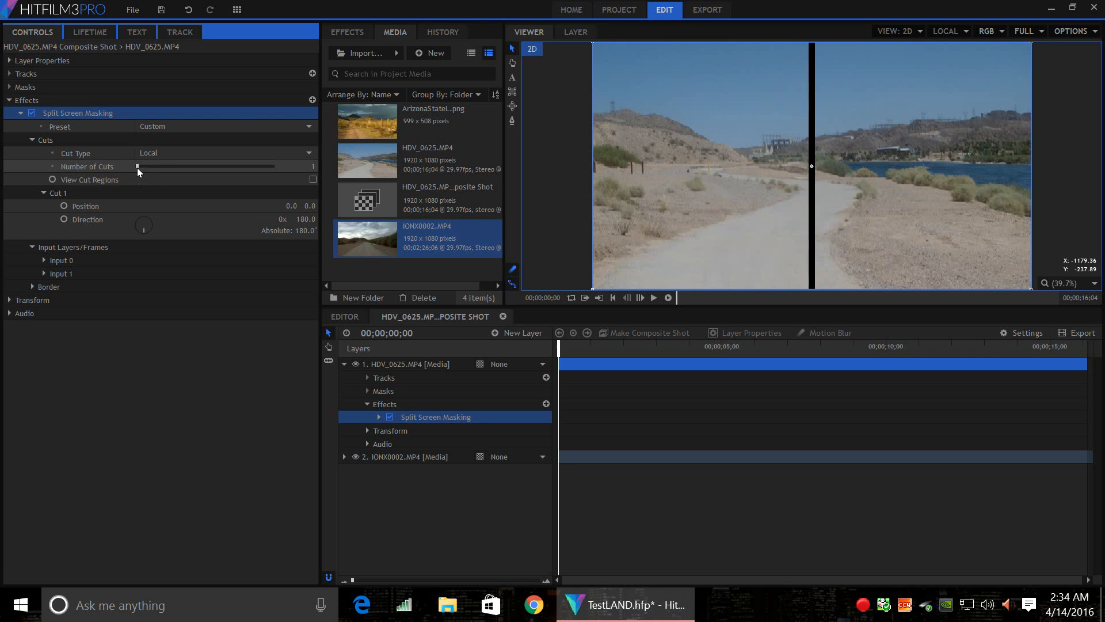
# Step: Try the maximum of 8 cuts in the Split Screen Masking effect, and set the number of cuts to 2
pyautogui.moveTo(137, 168); pyautogui.dragTo(305, 164)
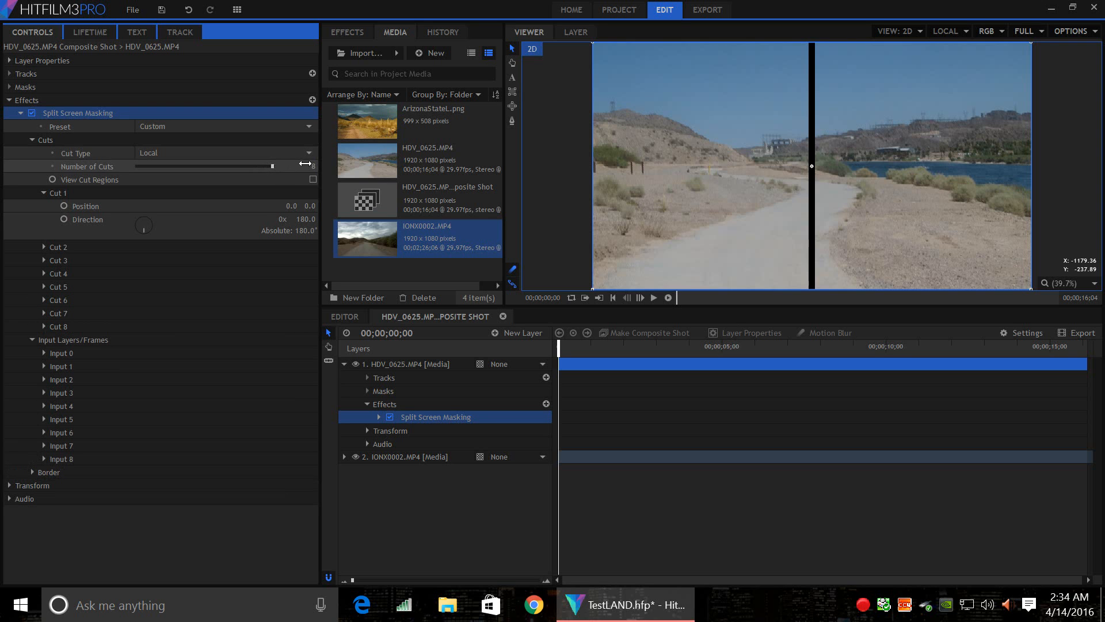
pyautogui.click(313, 167)
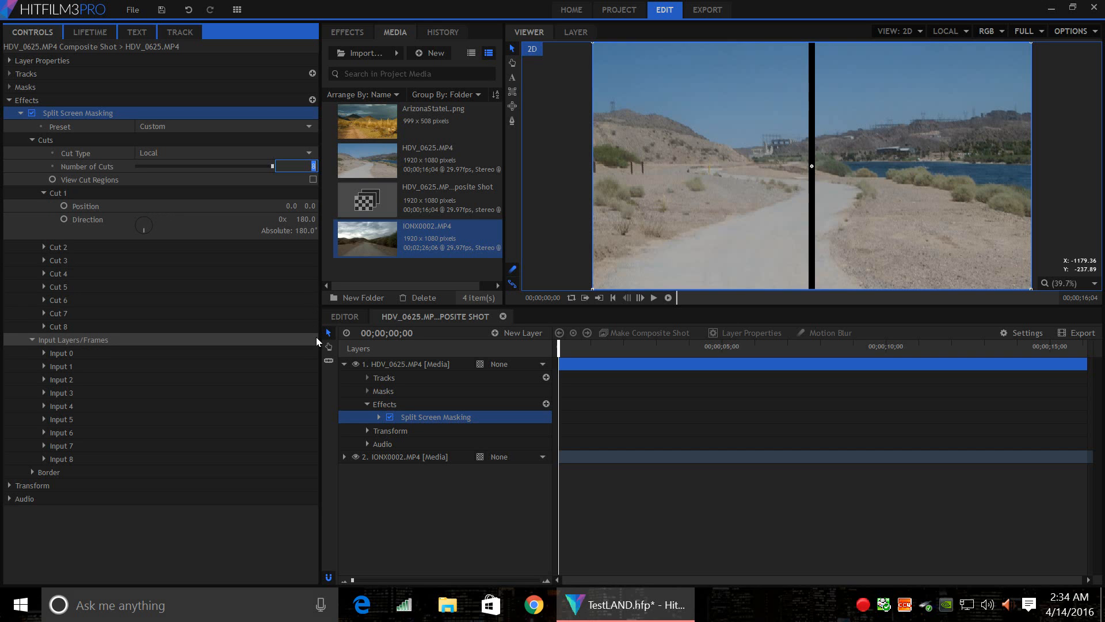
pyautogui.write('2')
pyautogui.press('Return')
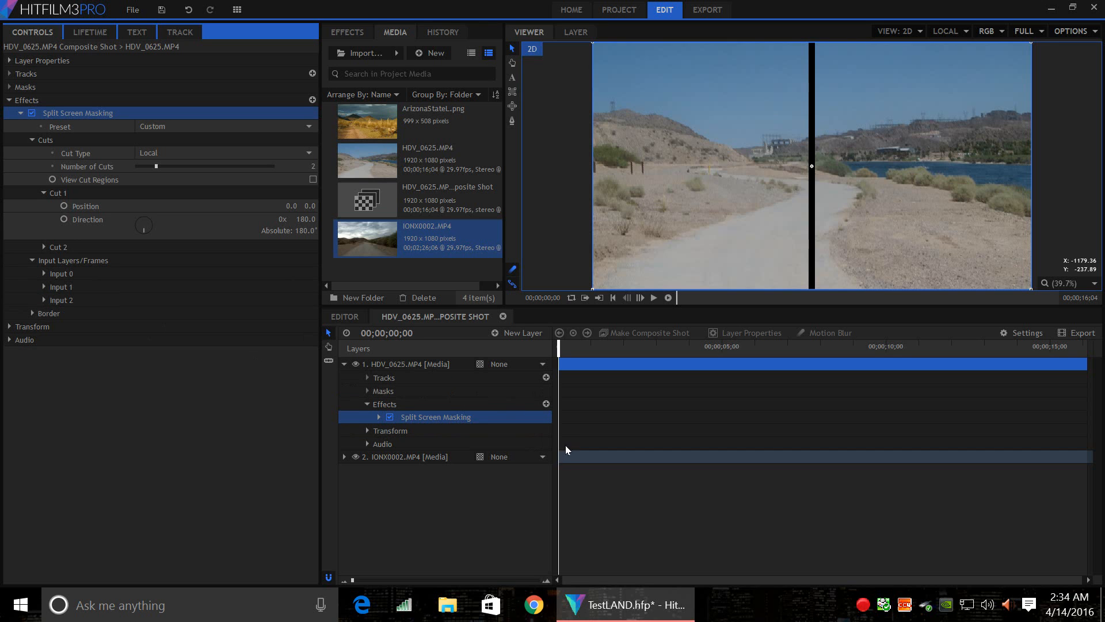
# Step: Add ArizonaStateL.png as the lowest layer of the composite shot and scale it up to fill the frame
pyautogui.click(419, 117)
pyautogui.moveTo(419, 119); pyautogui.dragTo(563, 478)
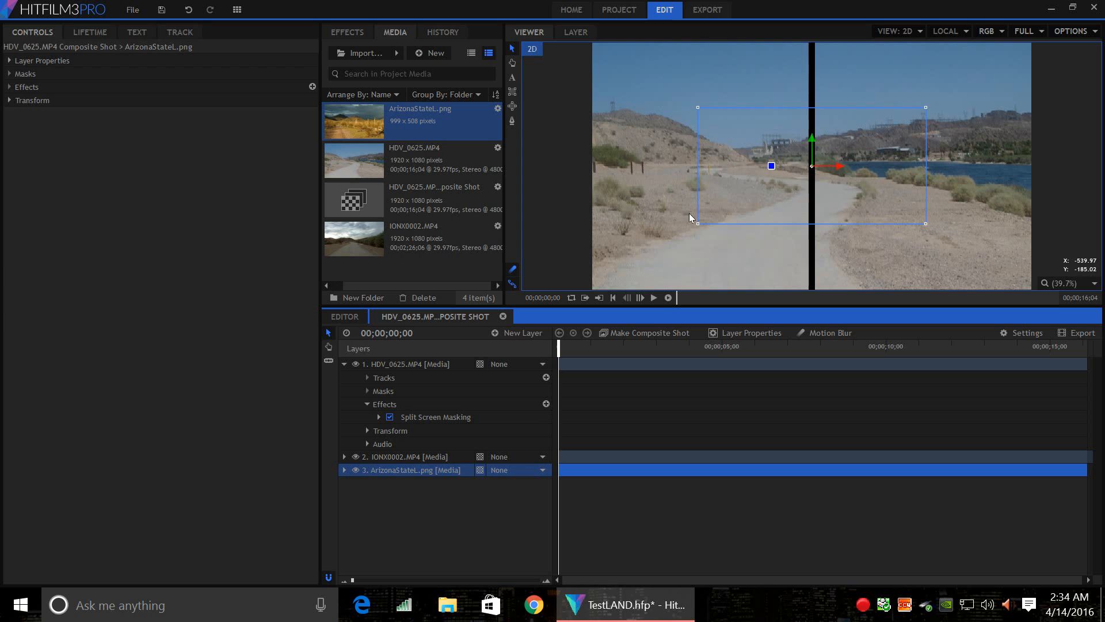
pyautogui.moveTo(698, 223); pyautogui.dragTo(588, 289)
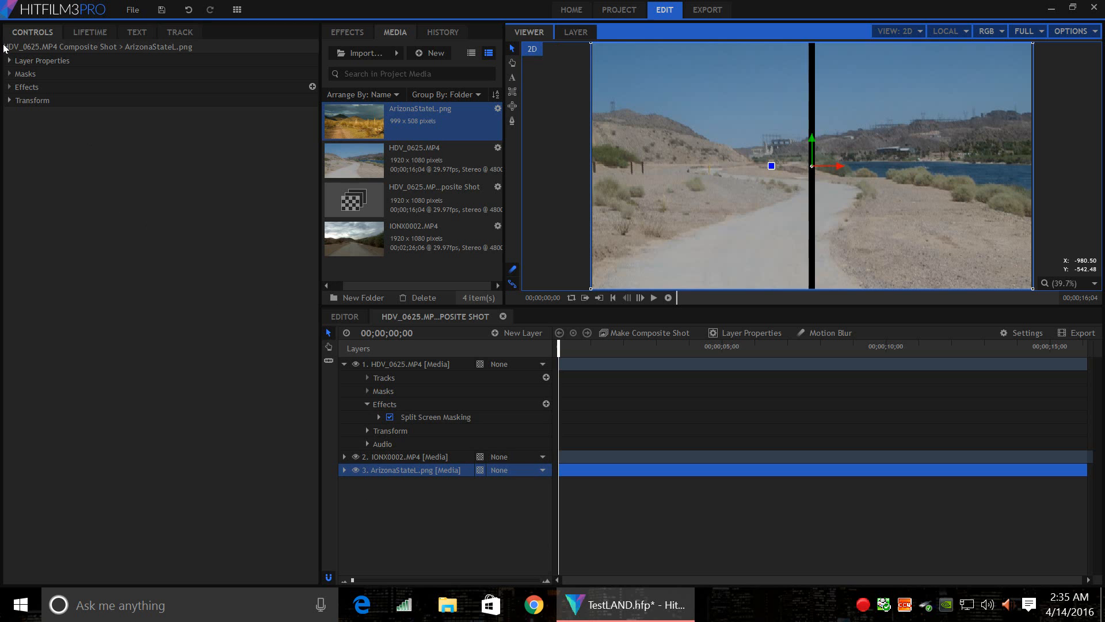
# Step: Assign ArizonaStateL.png to Input 2 of the HDV_0625.MP4 layer's split screen effect and shift Cut 2 to an X position of -430
pyautogui.click(602, 363)
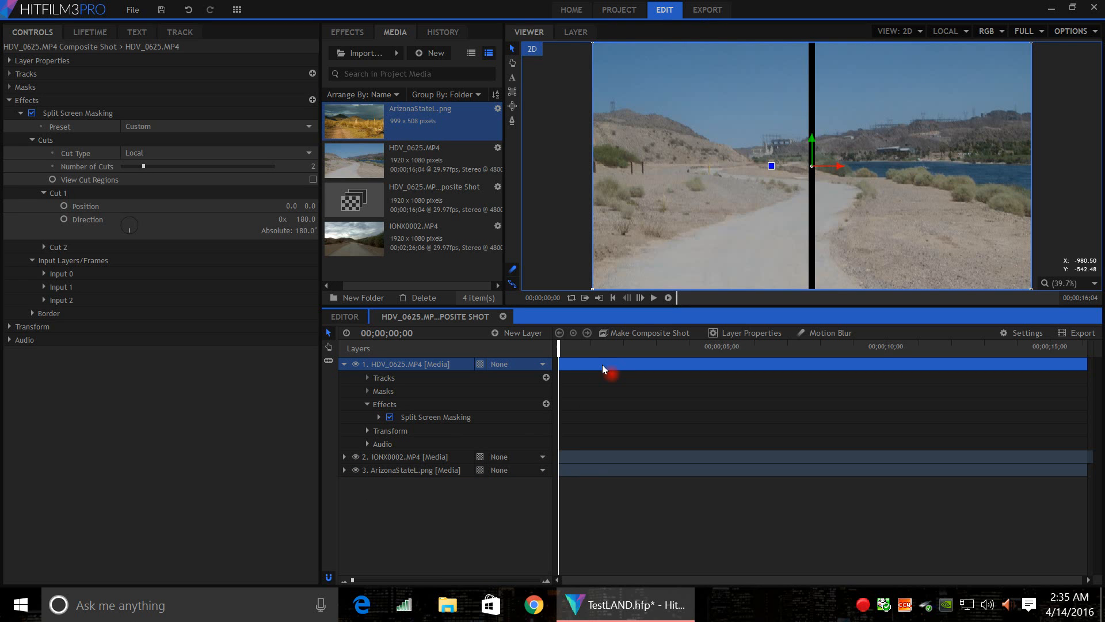
pyautogui.click(90, 298)
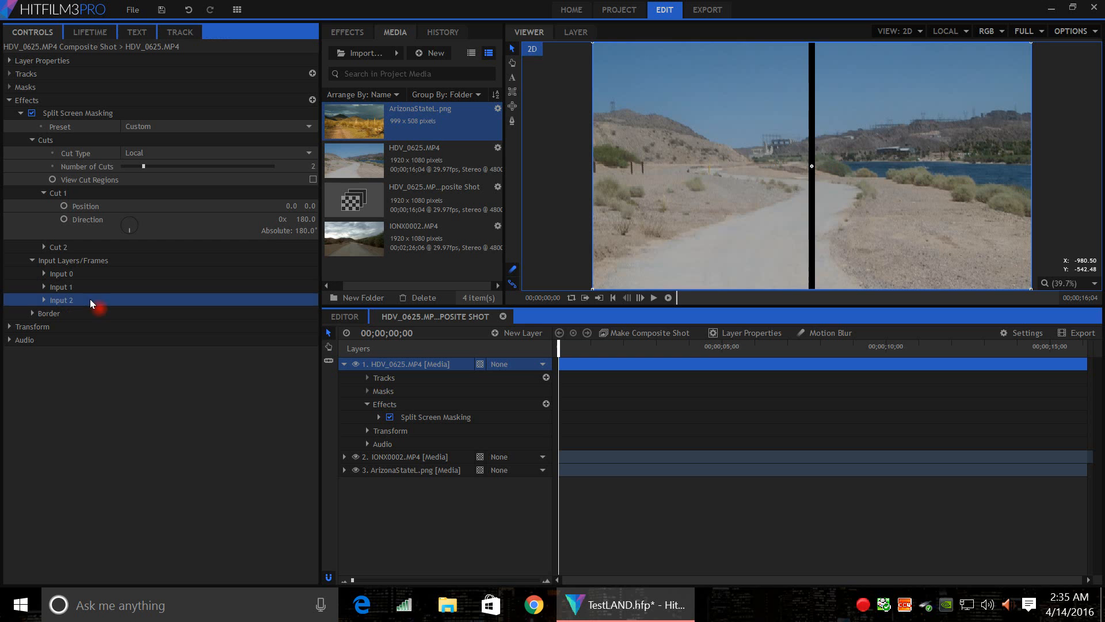
pyautogui.click(42, 300)
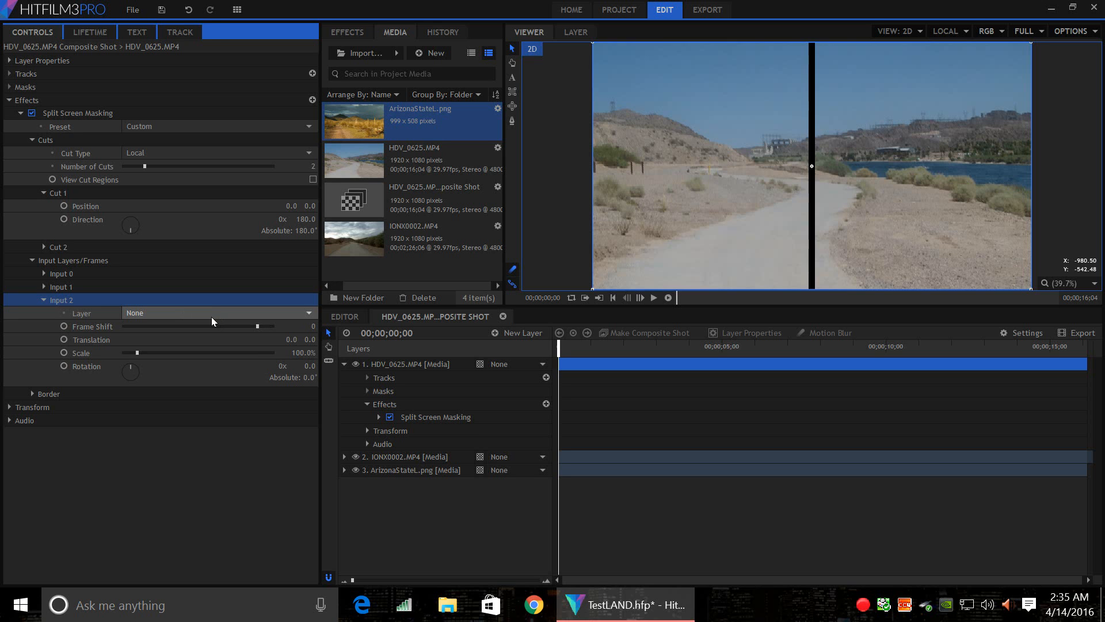
pyautogui.click(309, 312)
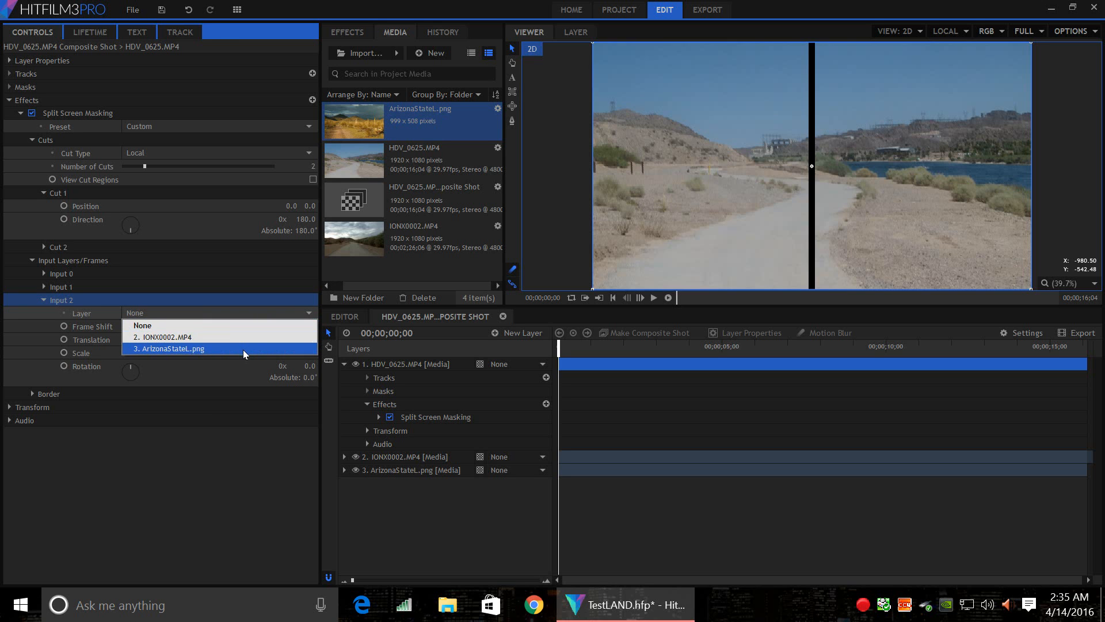
pyautogui.click(243, 349)
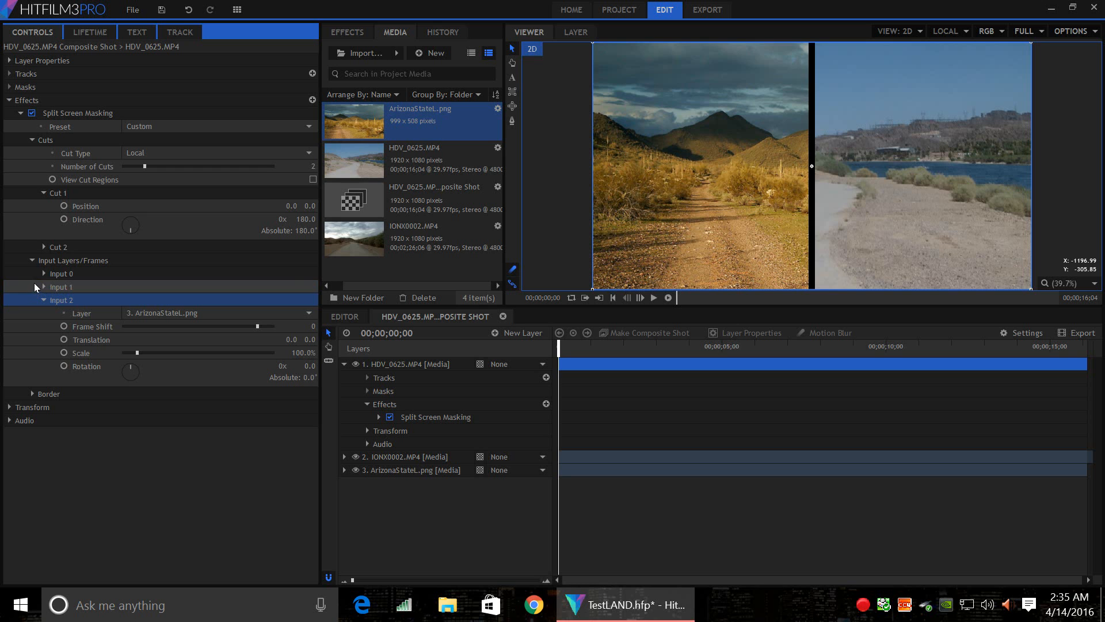
pyautogui.click(45, 247)
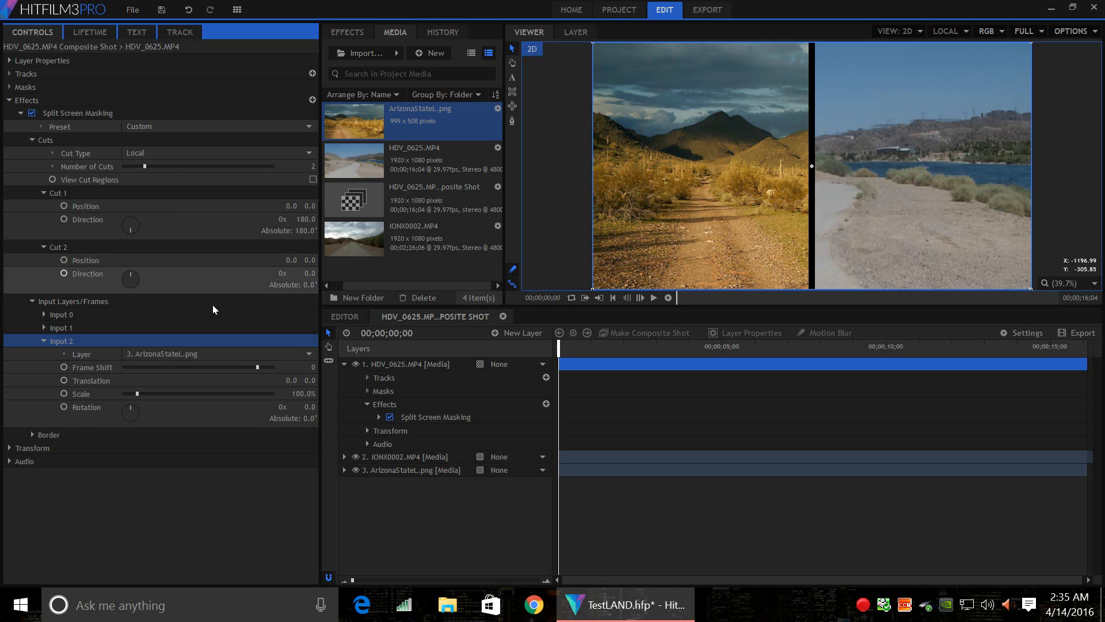
pyautogui.moveTo(293, 260); pyautogui.dragTo(45, 260)
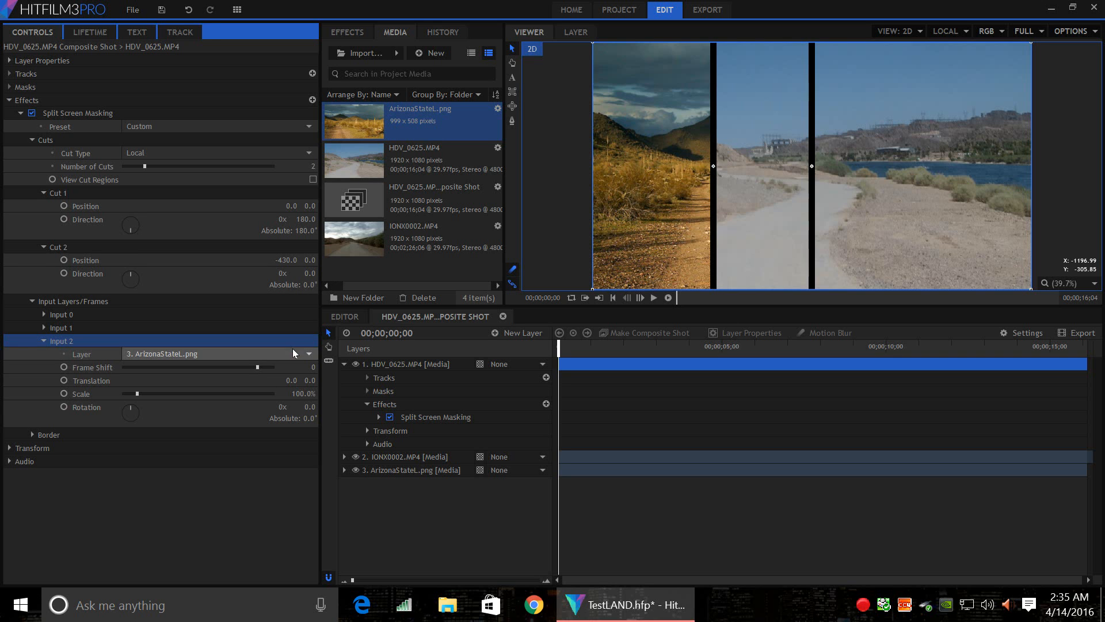
# Step: Assign IONX0002.MP4 as the layer for Input 1 and expand the Input 0 settings
pyautogui.click(43, 328)
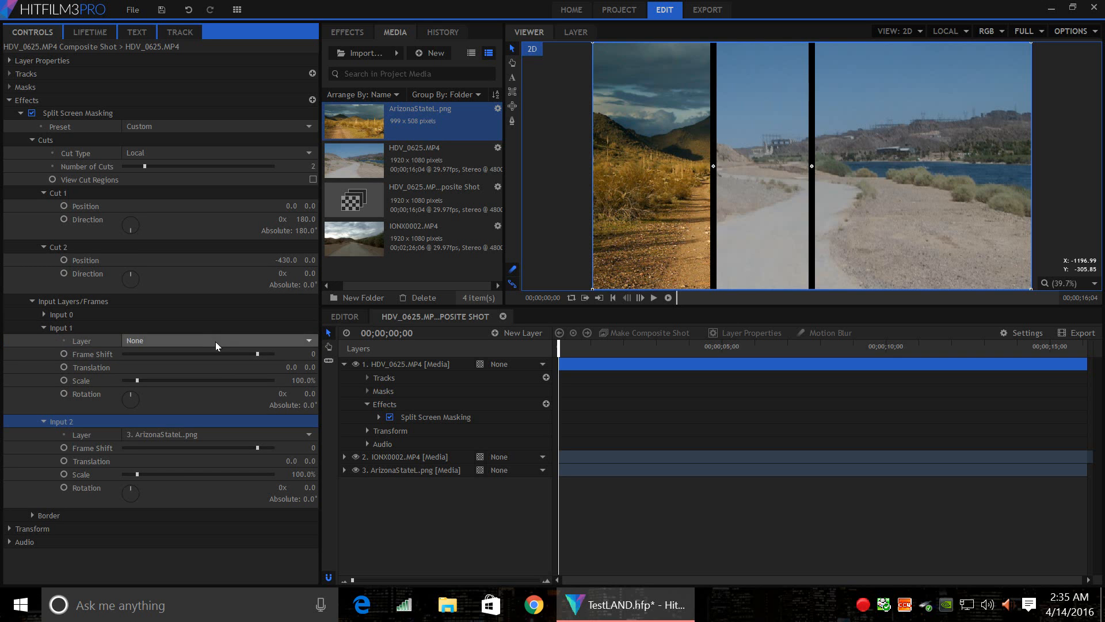
pyautogui.click(311, 342)
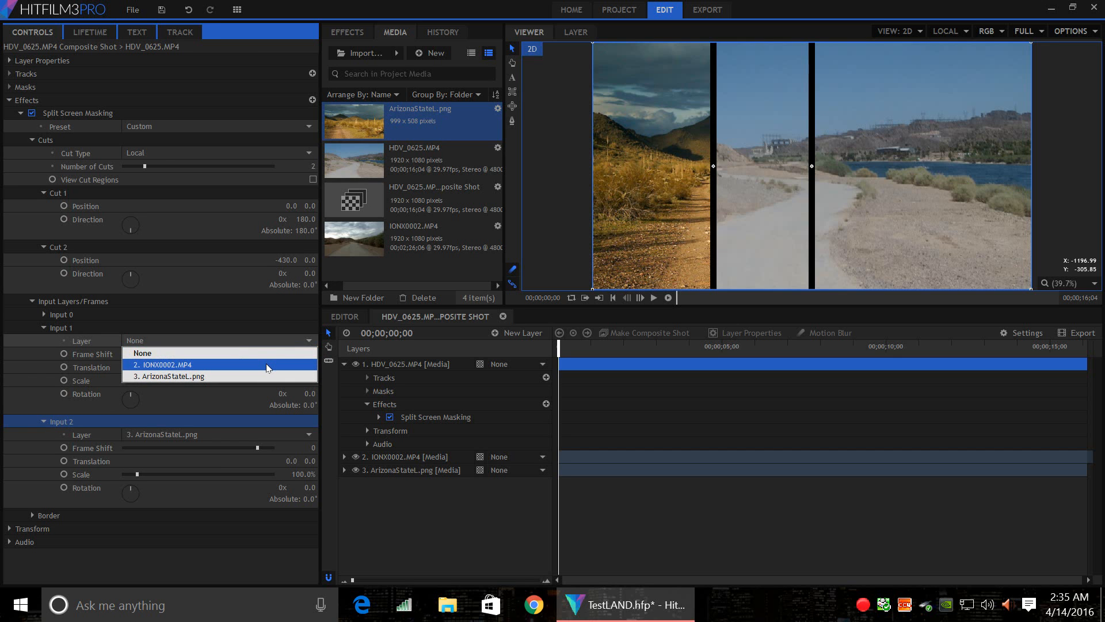
pyautogui.click(267, 366)
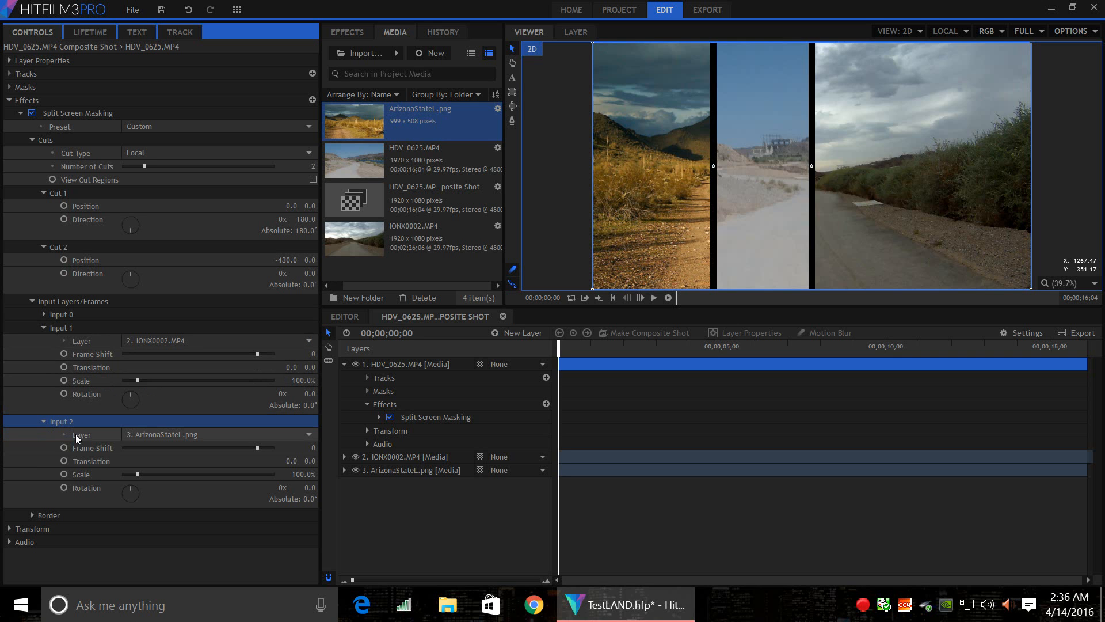
pyautogui.click(44, 314)
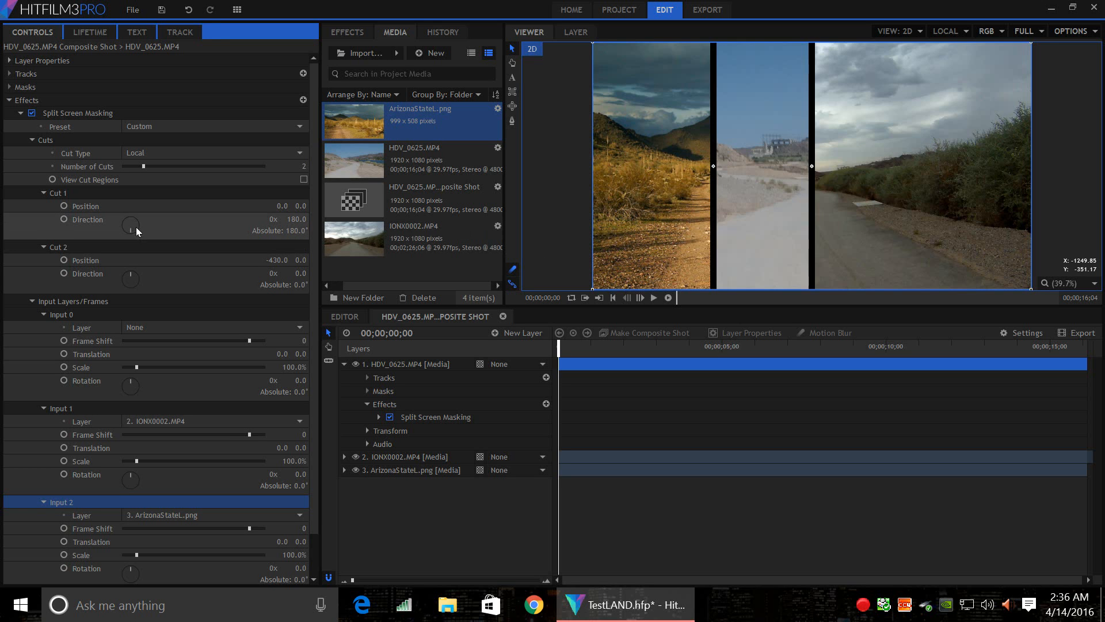
# Step: Reduce the Split Screen Masking effect to 1 cut and remove the ArizonaStateL.png layer from the composite shot
pyautogui.click(142, 164)
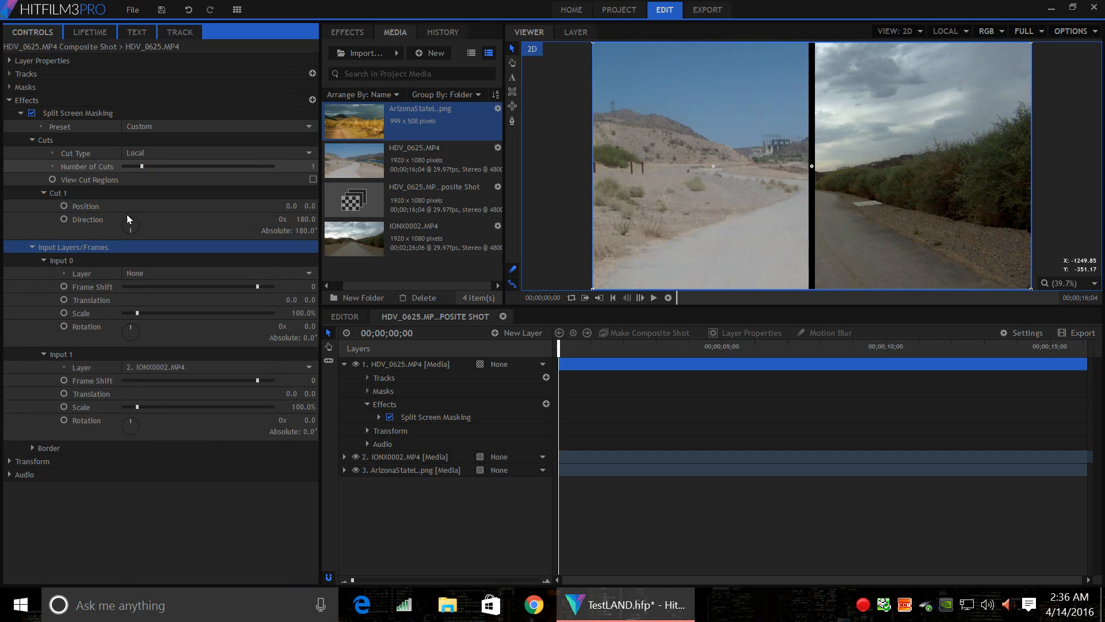
pyautogui.rightClick(405, 469)
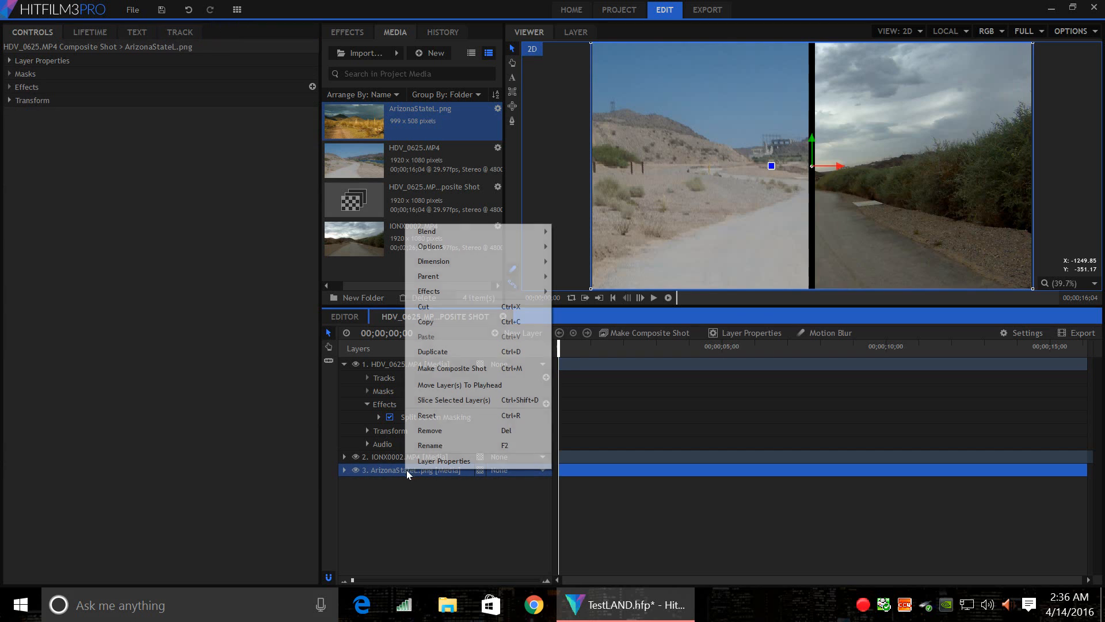
pyautogui.click(436, 430)
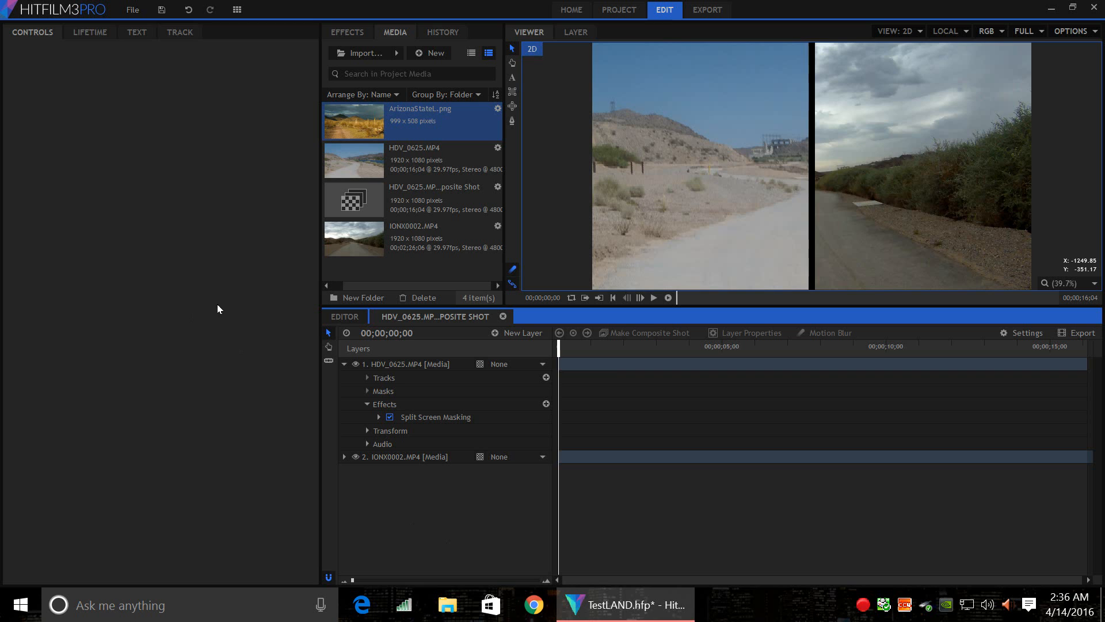
# Step: Shift Cut 1 of the HDV_0625.MP4 layer's split screen effect to an X position of -904
pyautogui.click(612, 365)
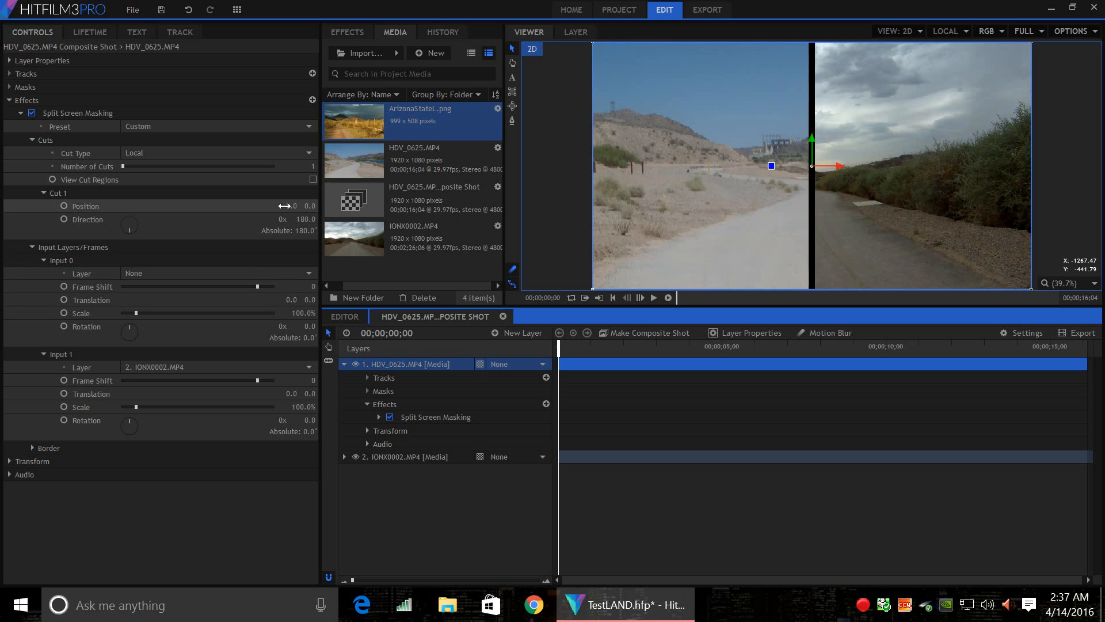
pyautogui.click(299, 218)
pyautogui.moveTo(292, 206); pyautogui.dragTo(4, 207)
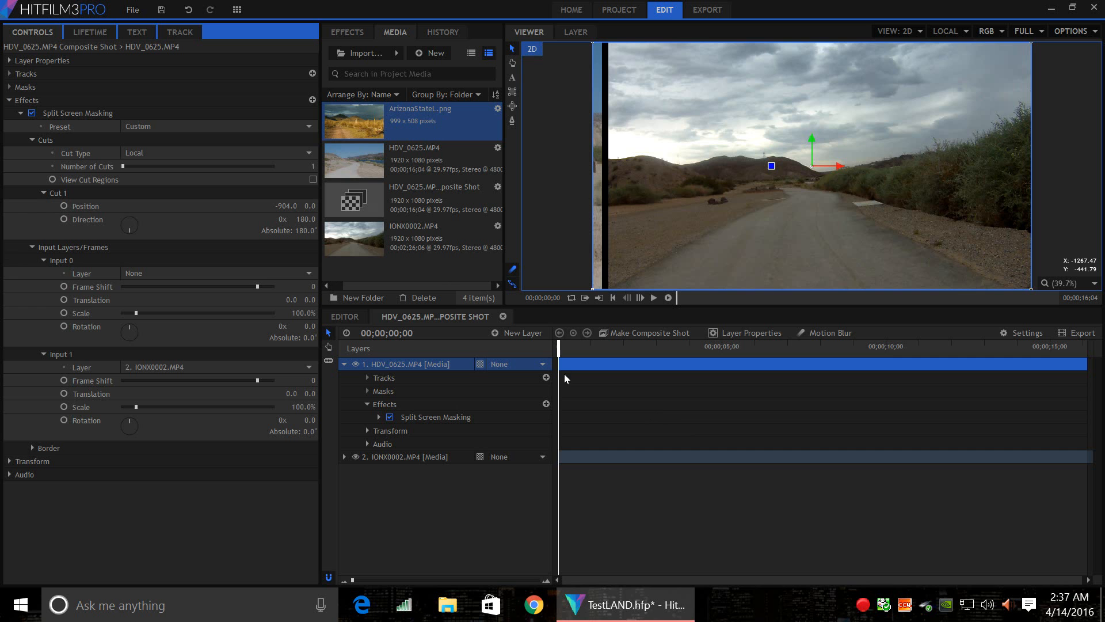
# Step: Set a keyframe for the Cut 1 position at 00;00;00;21
pyautogui.click(560, 345)
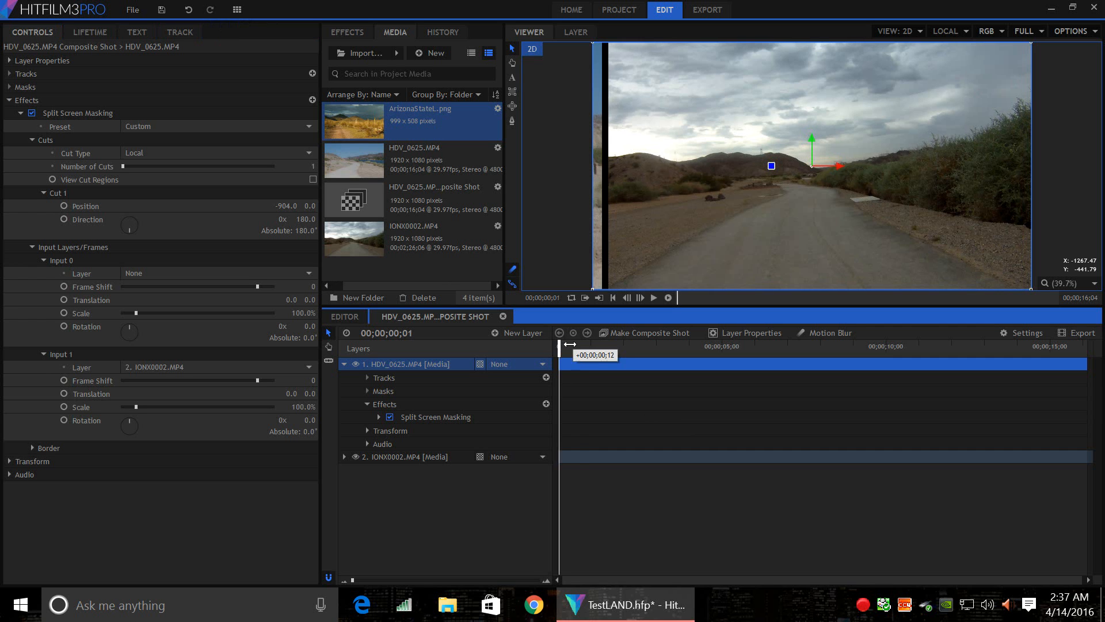
pyautogui.moveTo(569, 344); pyautogui.dragTo(580, 345)
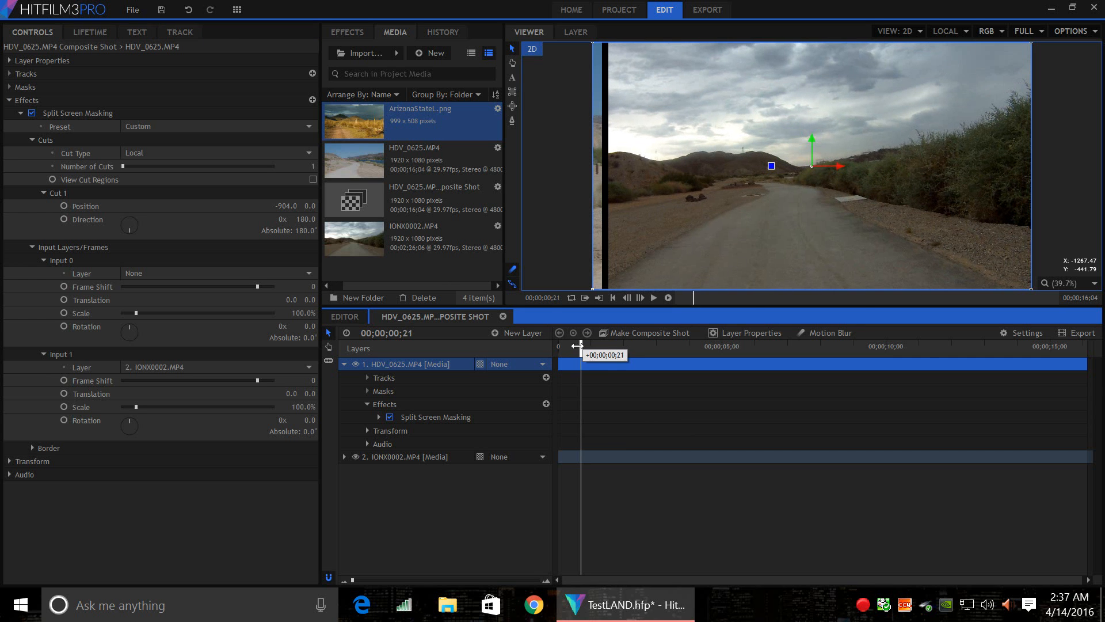
pyautogui.click(64, 207)
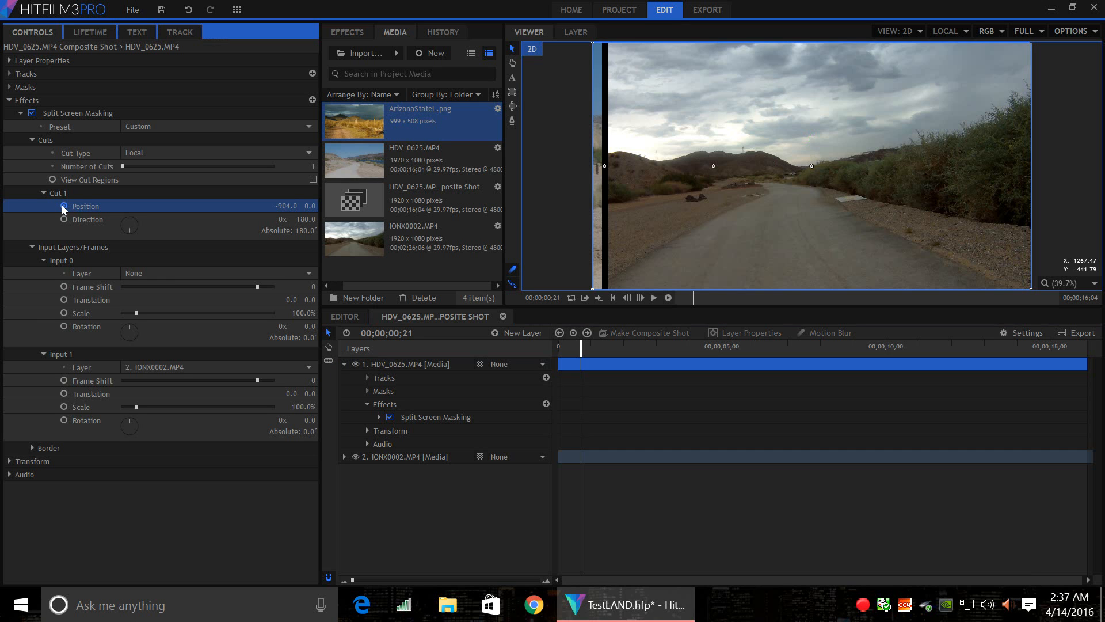
# Step: Mute the audio of both the HDV_0625.MP4 and IONX0002.MP4 layers in their layer properties
pyautogui.click(10, 61)
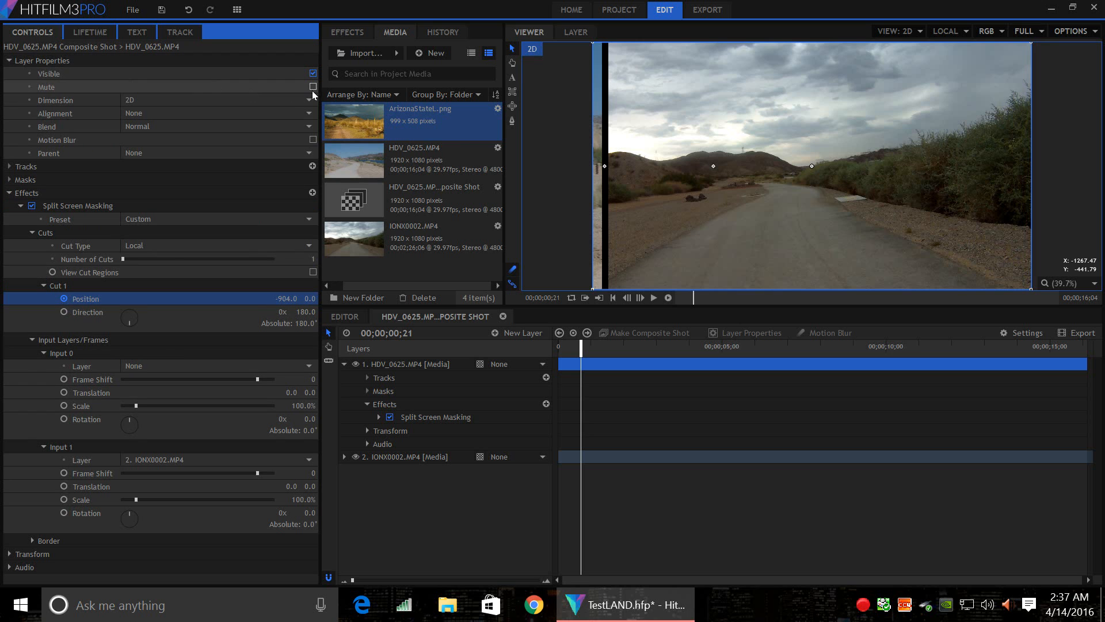
pyautogui.click(311, 88)
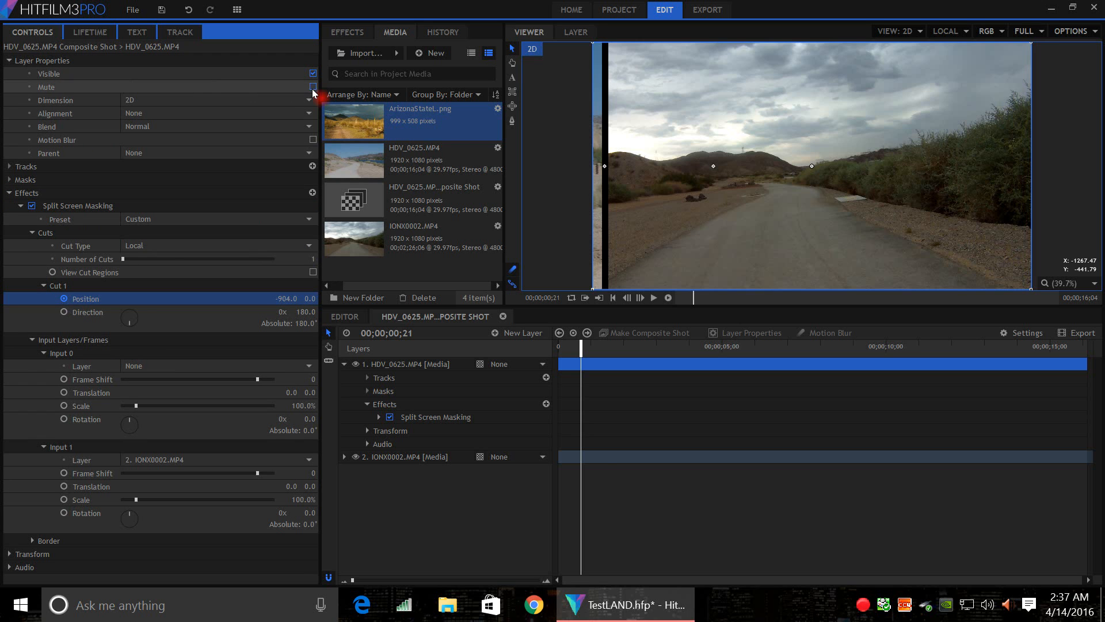
pyautogui.click(602, 459)
pyautogui.click(18, 61)
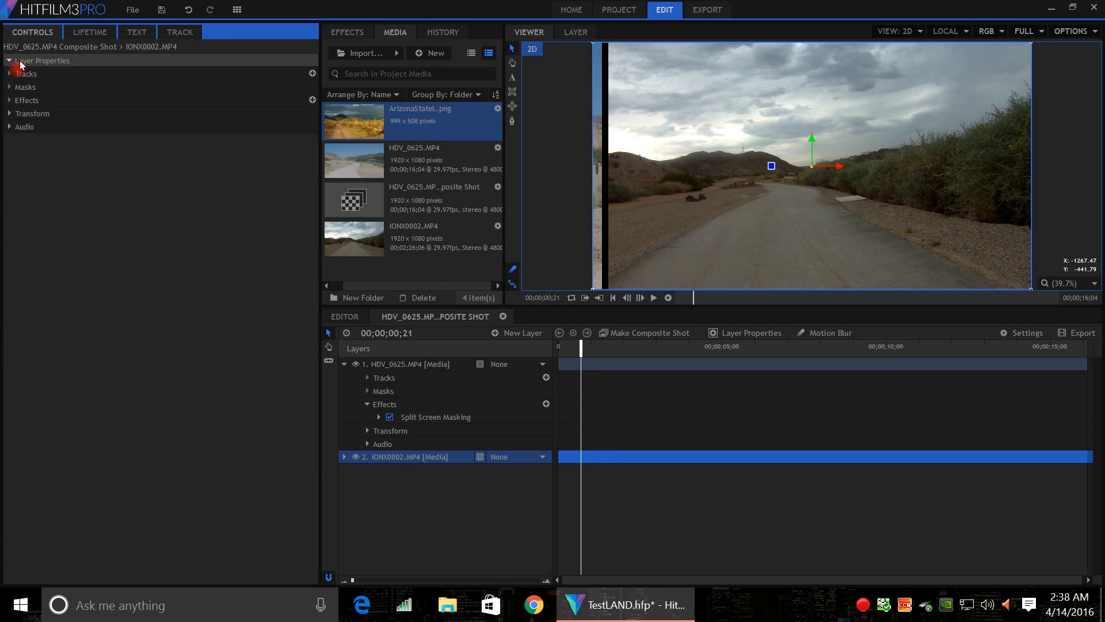
pyautogui.click(313, 87)
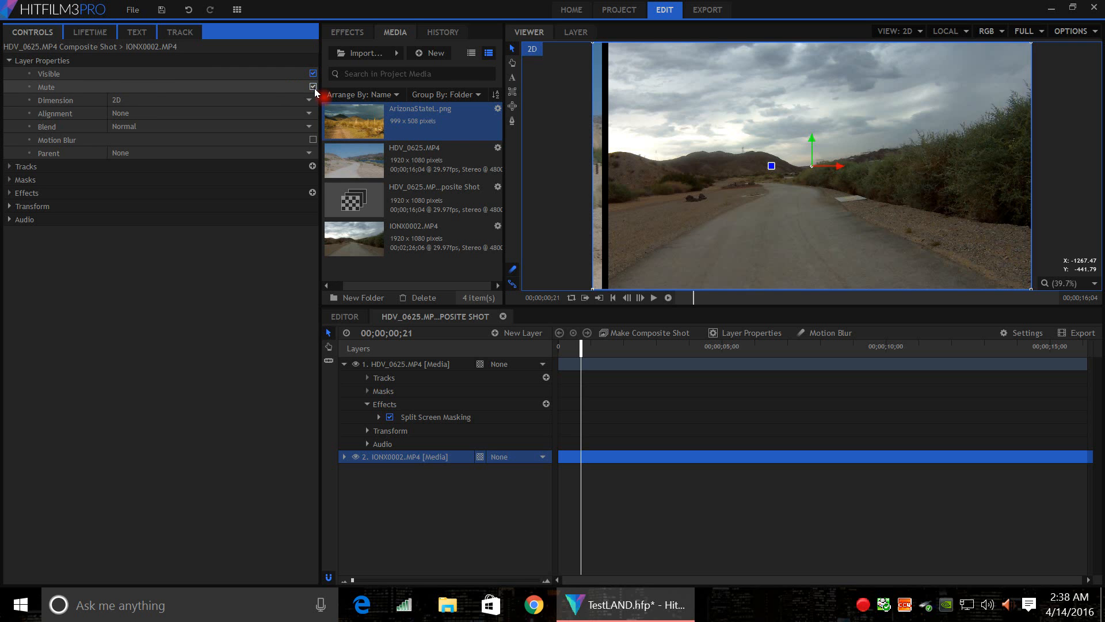
# Step: On the HDV_0625.MP4 layer, set the Cut 1 X position to -921 and keyframe it at 00;00;00;21
pyautogui.click(626, 364)
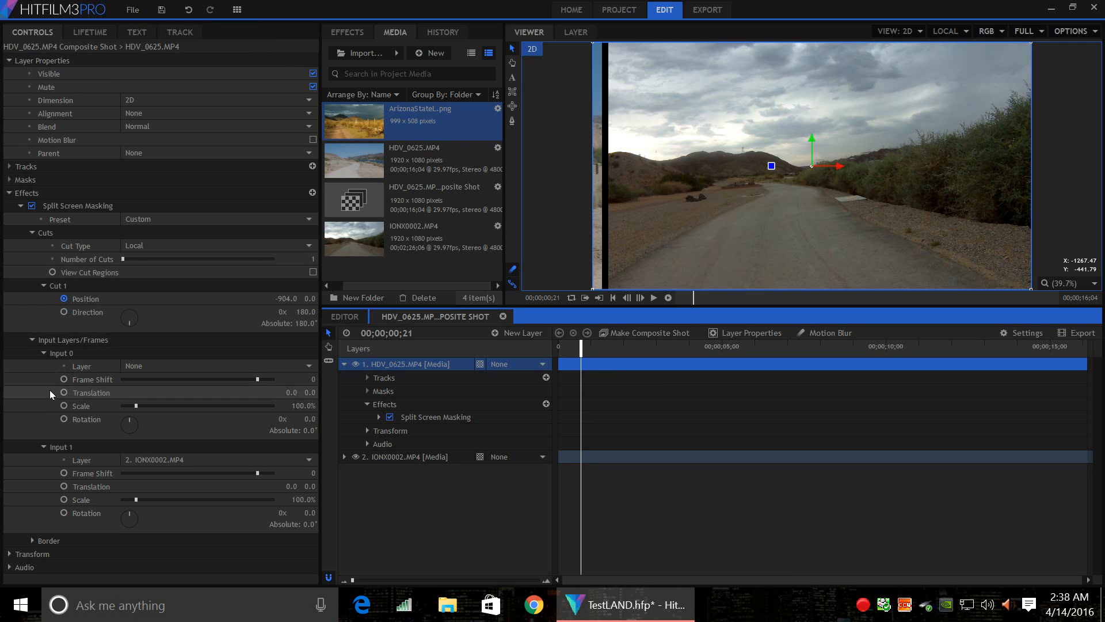
pyautogui.click(65, 298)
pyautogui.moveTo(278, 300)
pyautogui.mouseDown()
pyautogui.moveTo(252, 300)
pyautogui.moveTo(268, 299)
pyautogui.mouseUp()
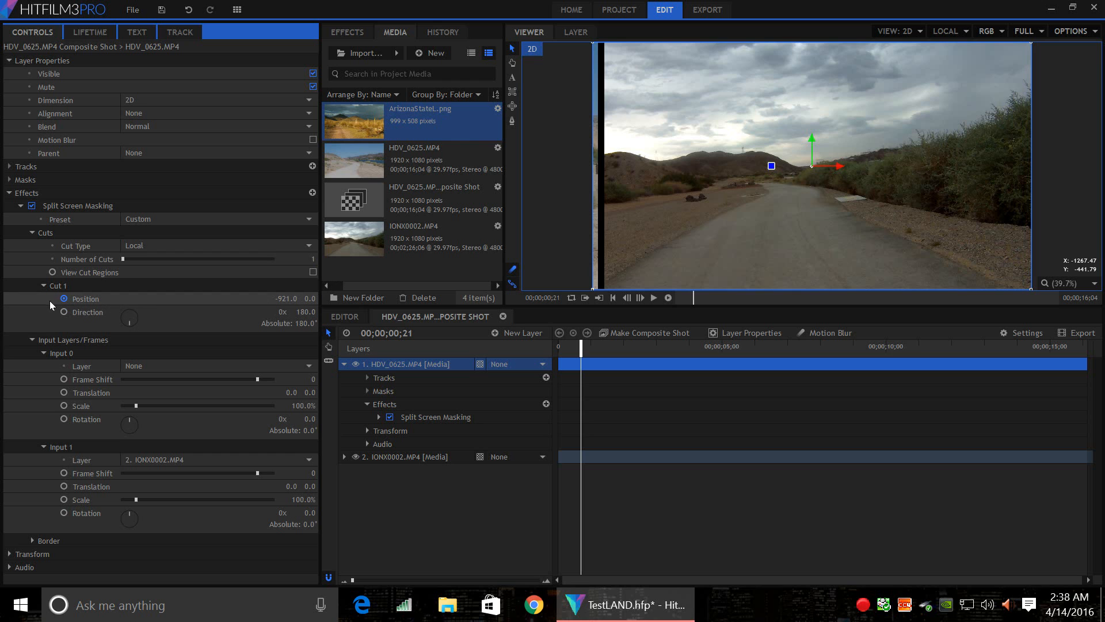
pyautogui.click(65, 300)
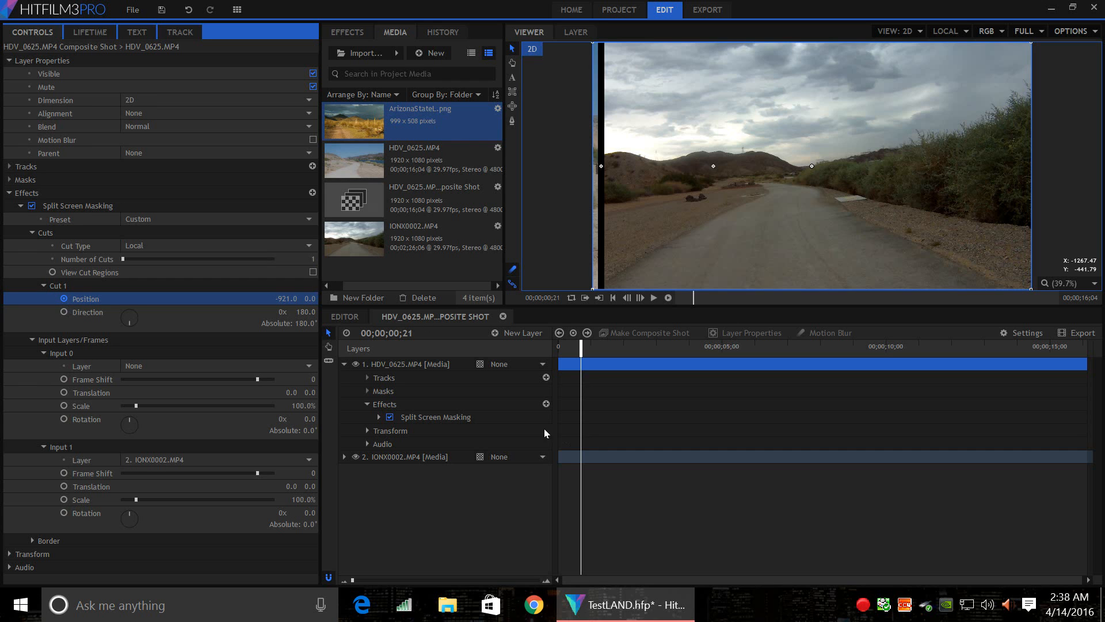
# Step: Expand the Split Screen Masking effect in the timeline down to the Cut 1 position keyframes
pyautogui.click(375, 419)
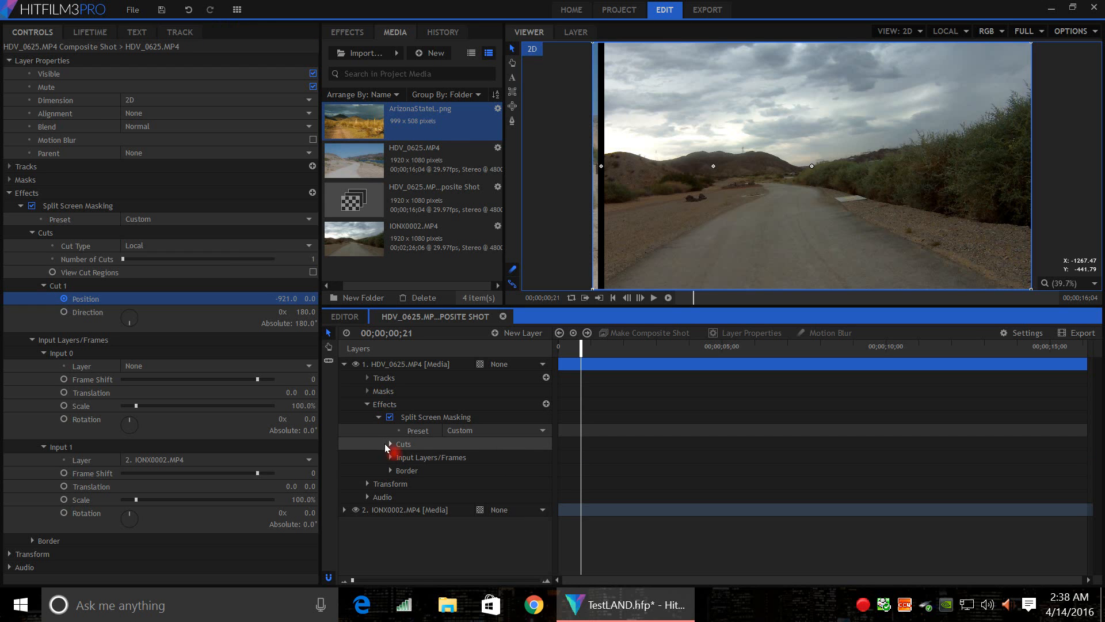
pyautogui.click(386, 444)
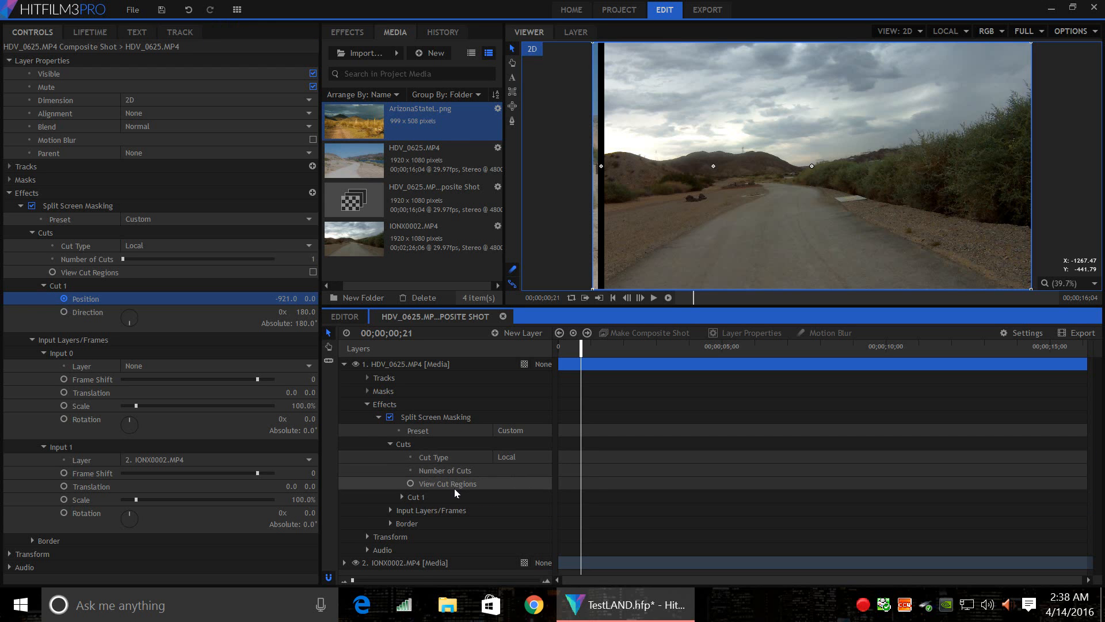
pyautogui.click(401, 497)
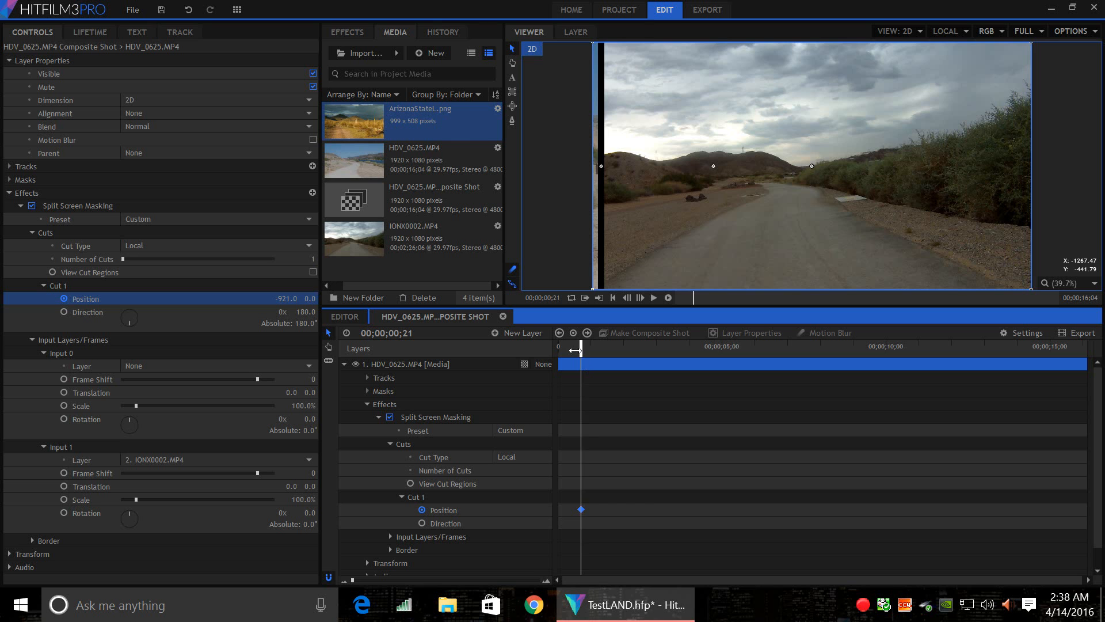
# Step: Try to add a second Cut 1 position keyframe at 00;00;07;27 by toggling keyframing off and on
pyautogui.moveTo(575, 350); pyautogui.dragTo(812, 368)
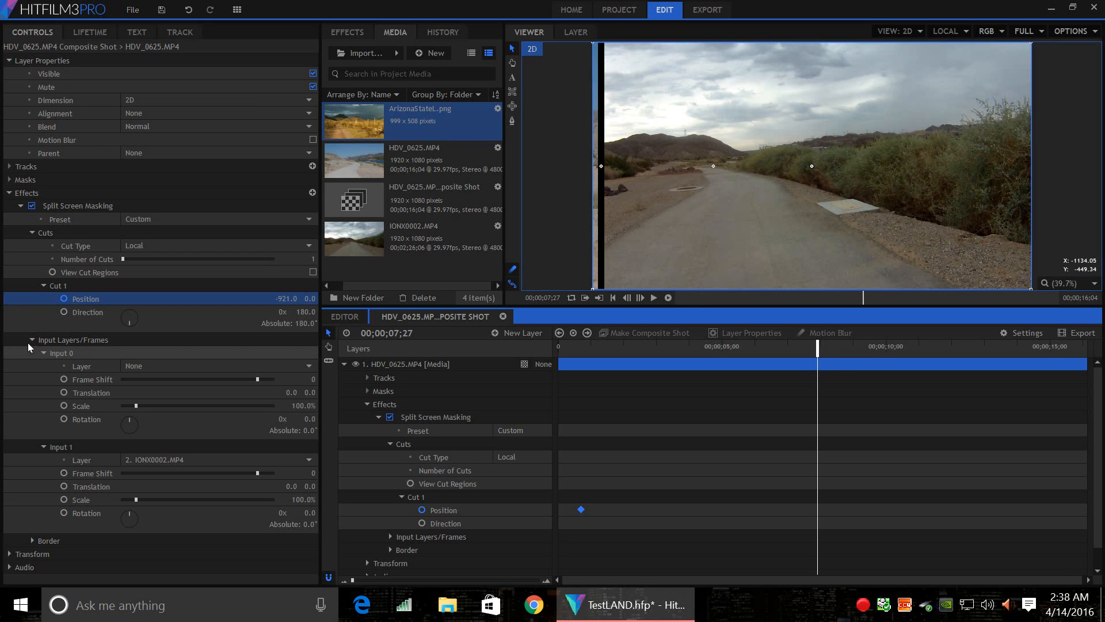
pyautogui.click(64, 298)
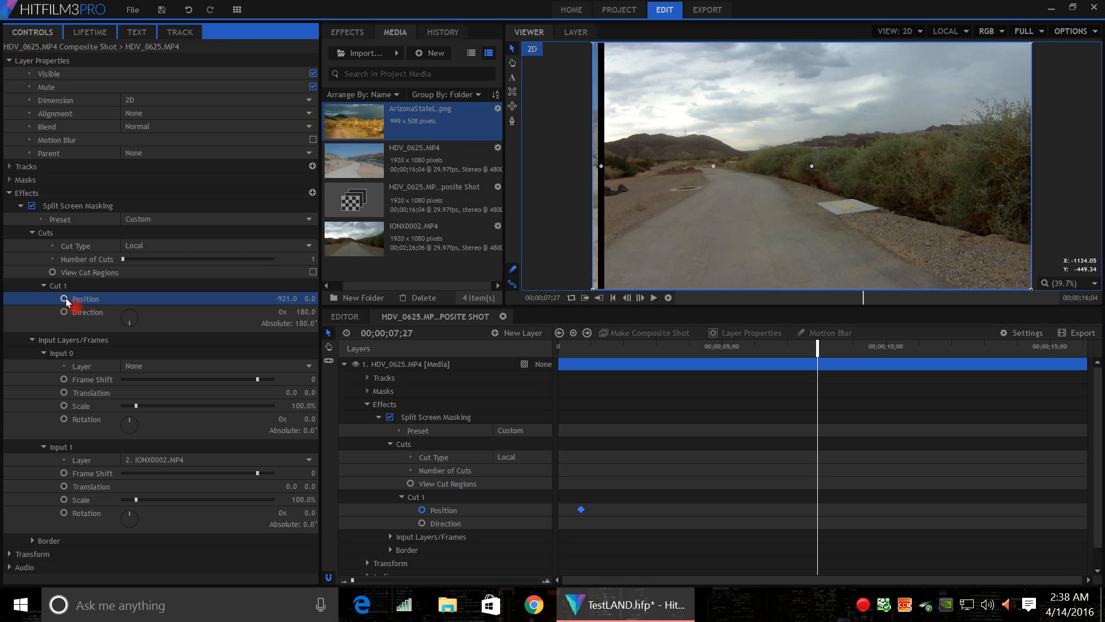
pyautogui.click(65, 298)
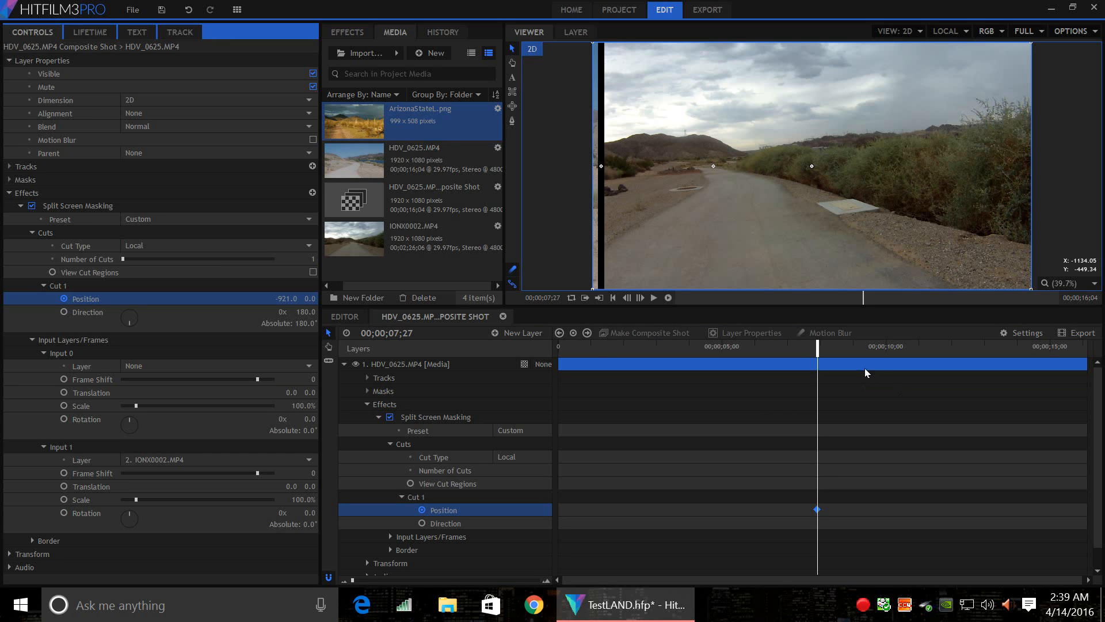
# Step: Clear the existing Cut 1 position keyframe and set a new one at 00;00;00;15
pyautogui.click(812, 352)
pyautogui.moveTo(812, 352); pyautogui.dragTo(569, 369)
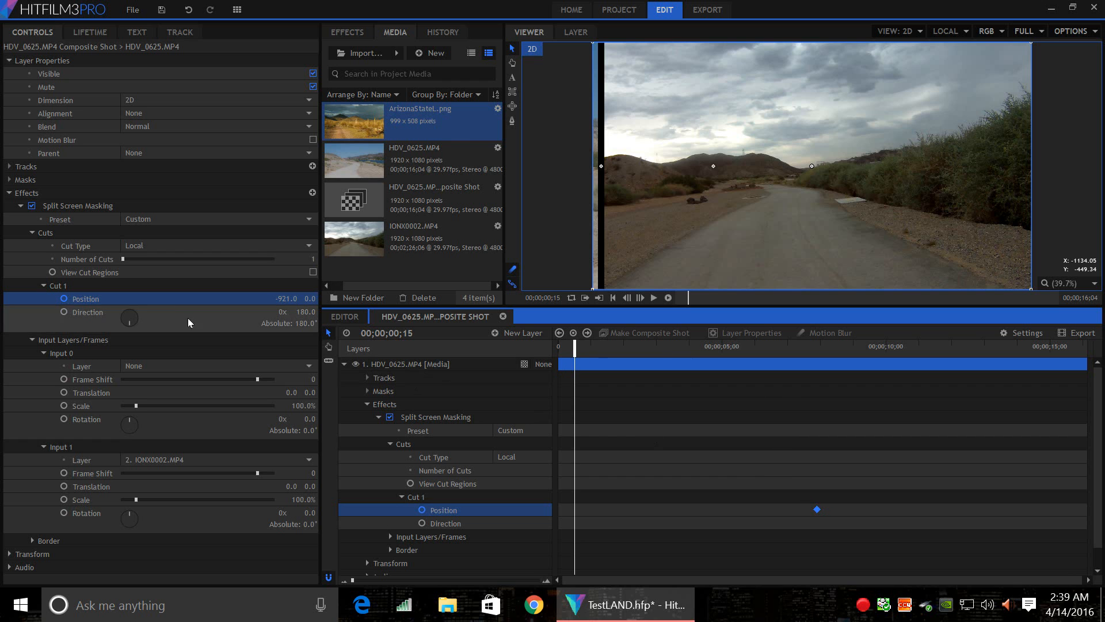
pyautogui.click(64, 299)
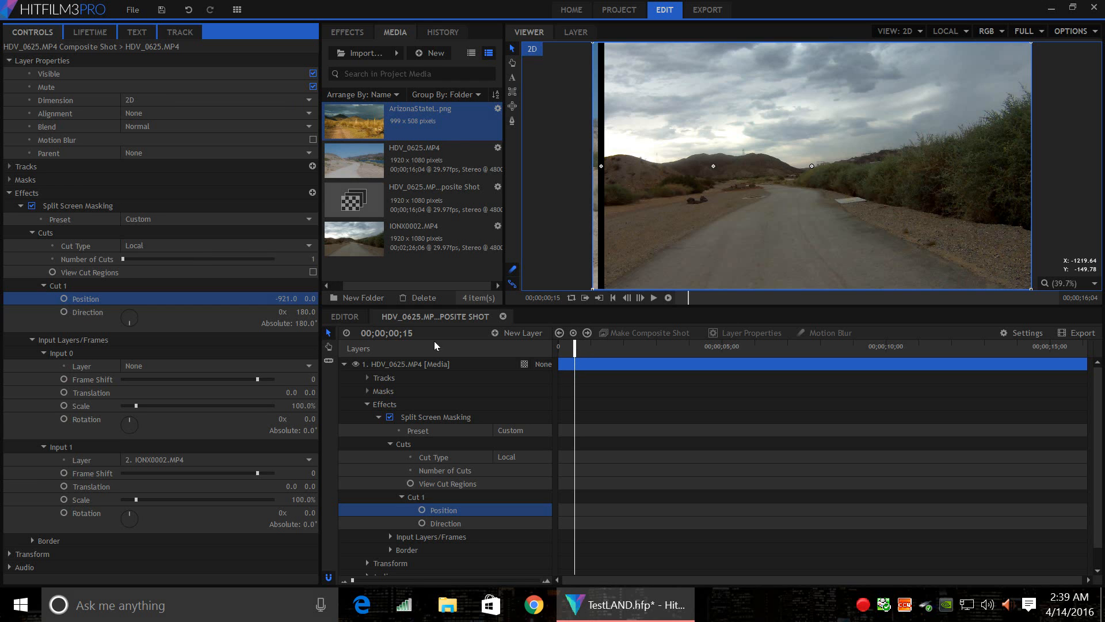
pyautogui.click(64, 299)
# Step: Add a second Cut 1 position keyframe at 00;00;07;16 with an X position of 475
pyautogui.click(576, 349)
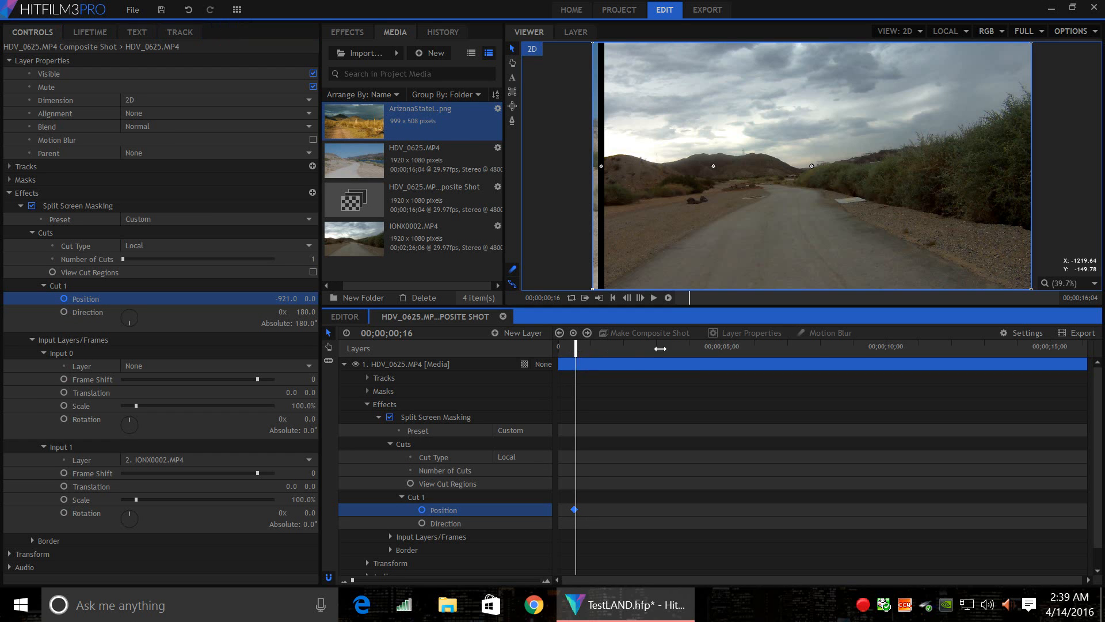
pyautogui.moveTo(660, 349); pyautogui.dragTo(805, 362)
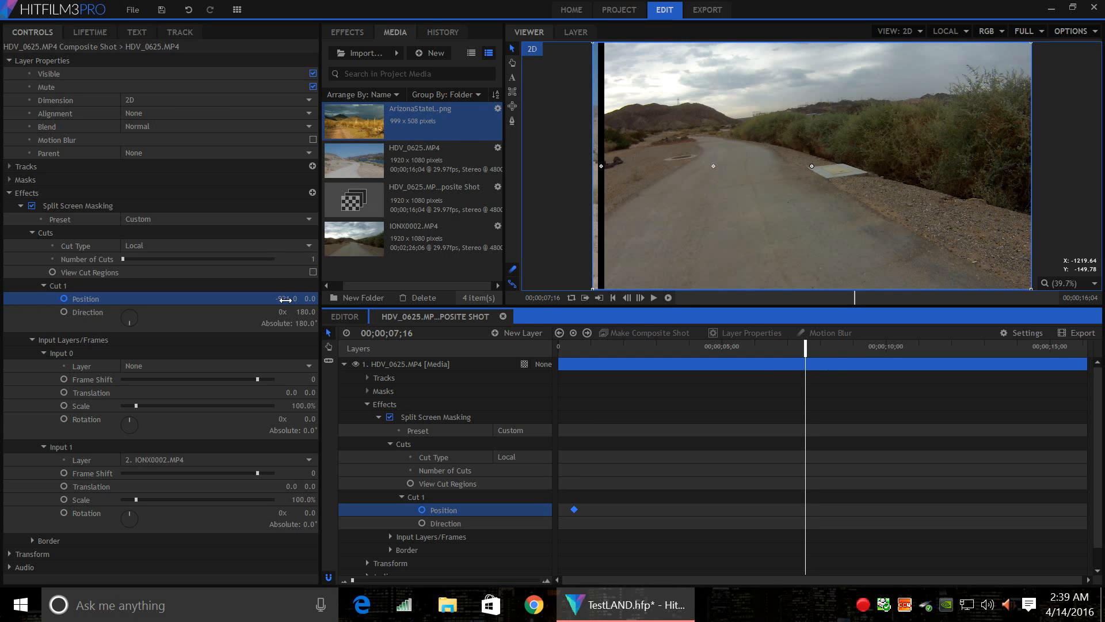
pyautogui.moveTo(283, 299); pyautogui.dragTo(309, 298)
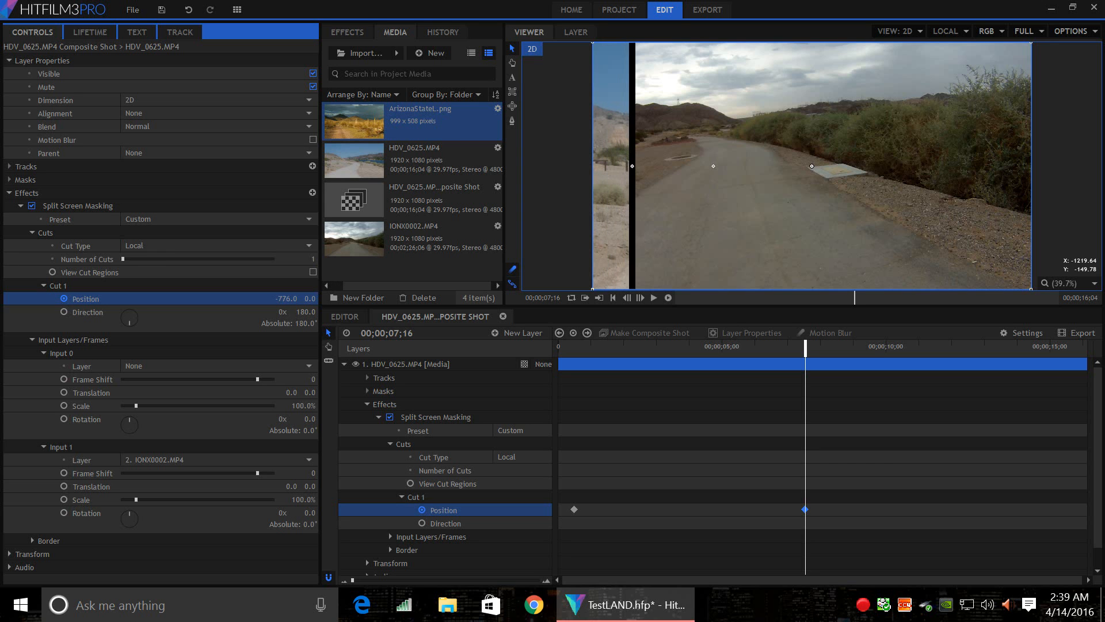
pyautogui.moveTo(286, 298); pyautogui.dragTo(1006, 299)
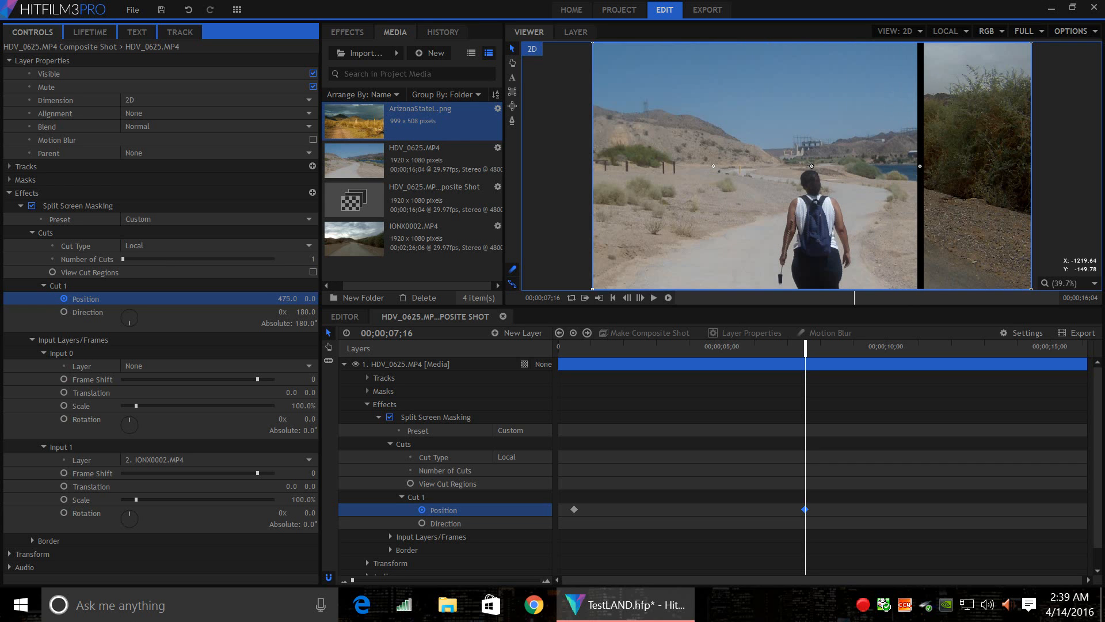
# Step: Play the composite shot from the start to preview the animated split screen cut
pyautogui.click(613, 298)
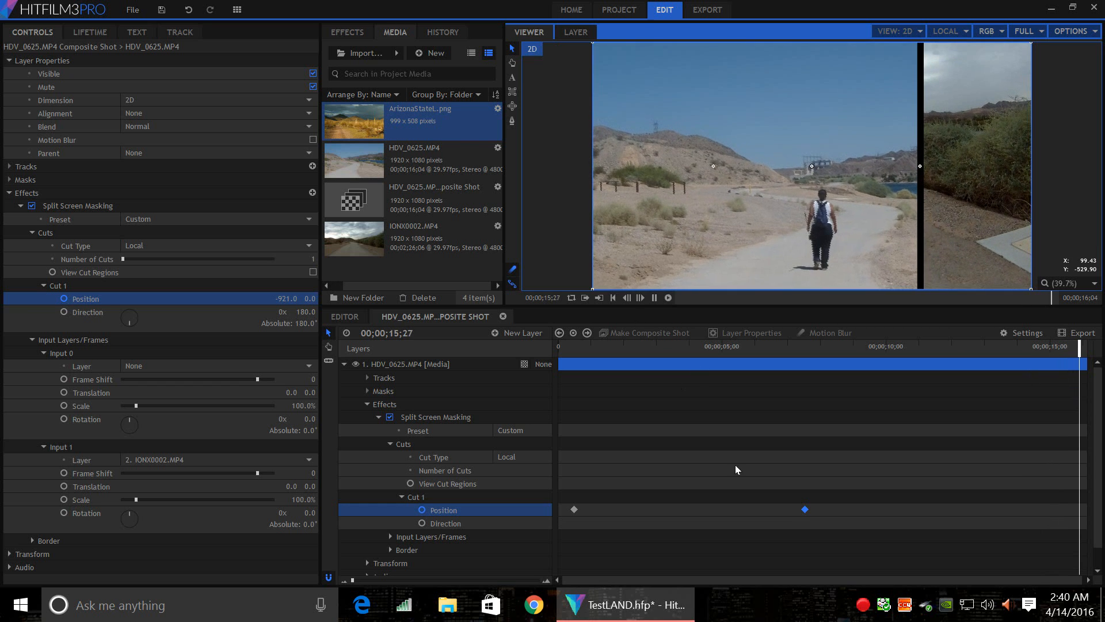
pyautogui.click(869, 607)
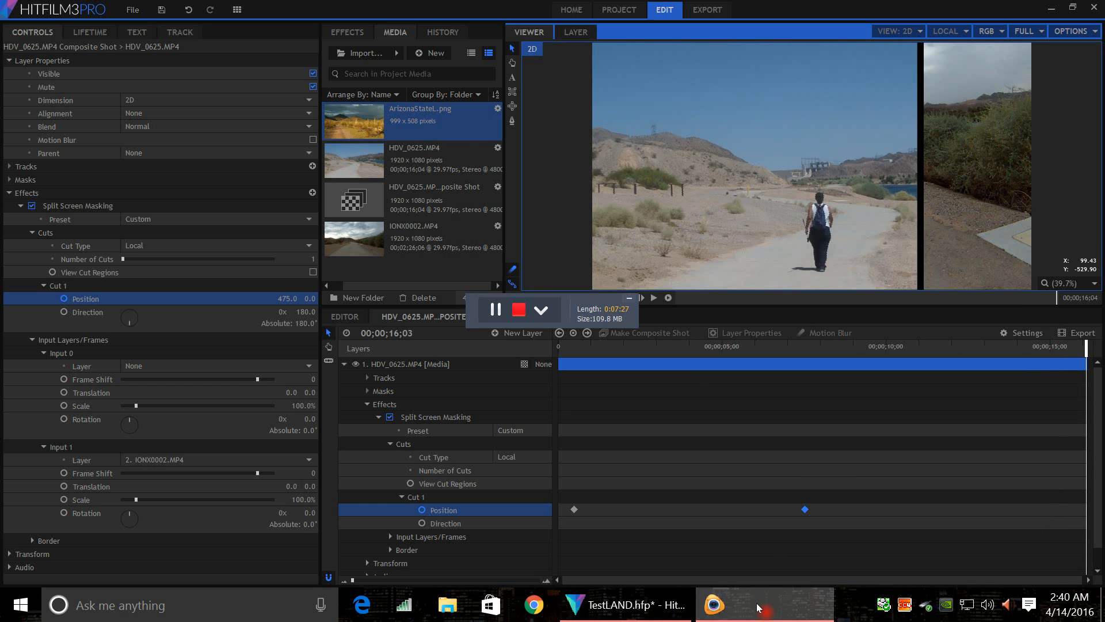